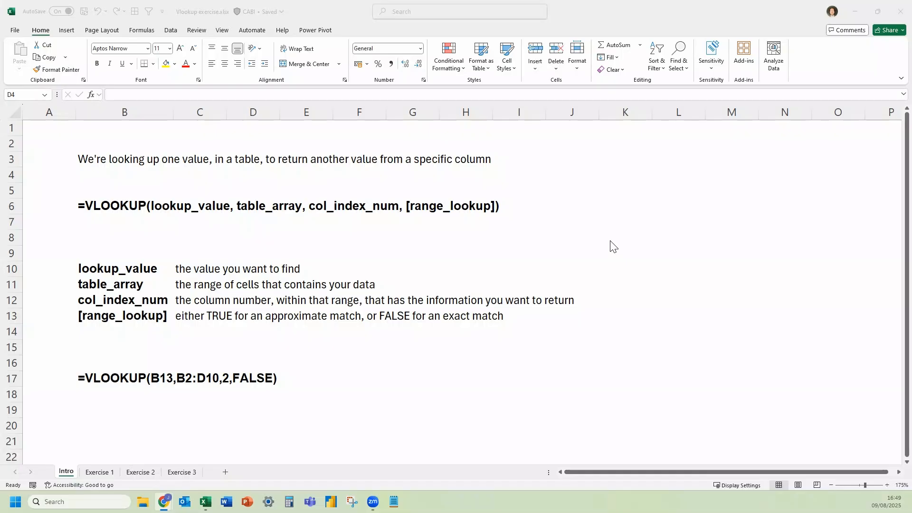
Review the VLOOKUP syntax, the four argument definitions and the parts of the sample formula on the Intro sheet
left_click(97, 204)
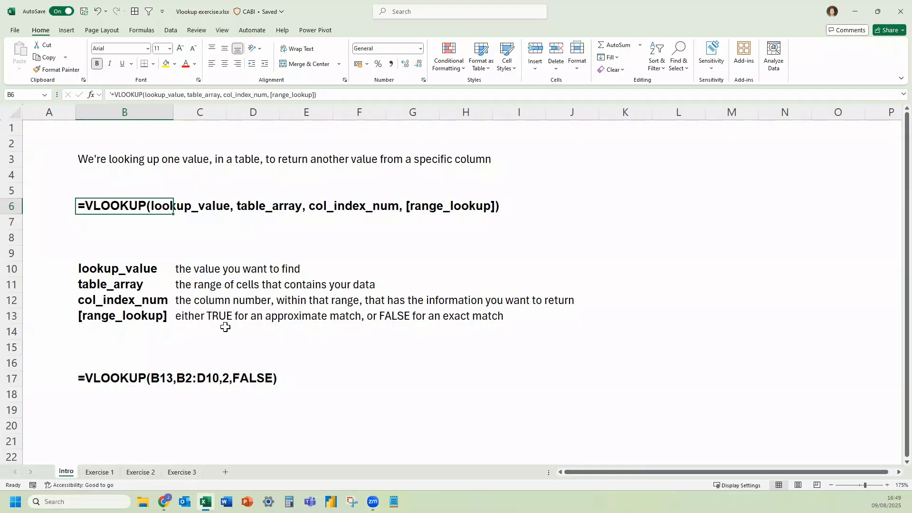
left_click(151, 269)
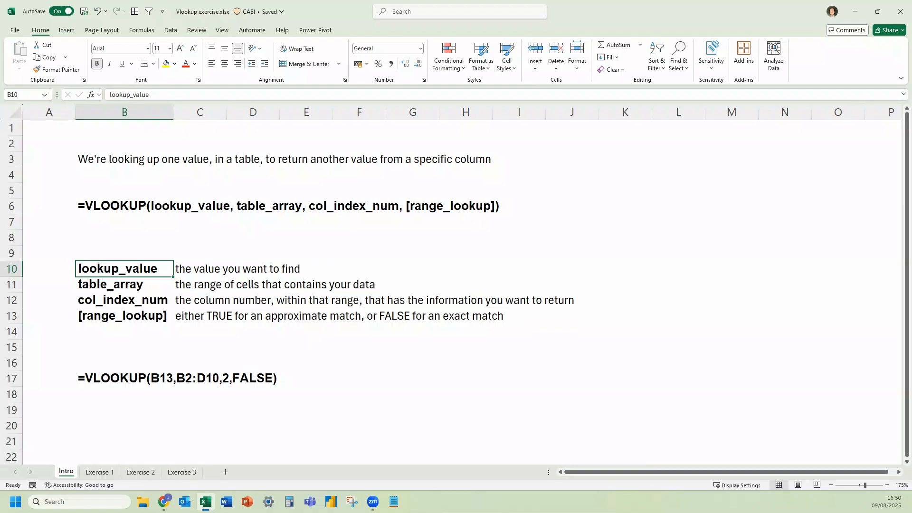
key("alt+Tab")
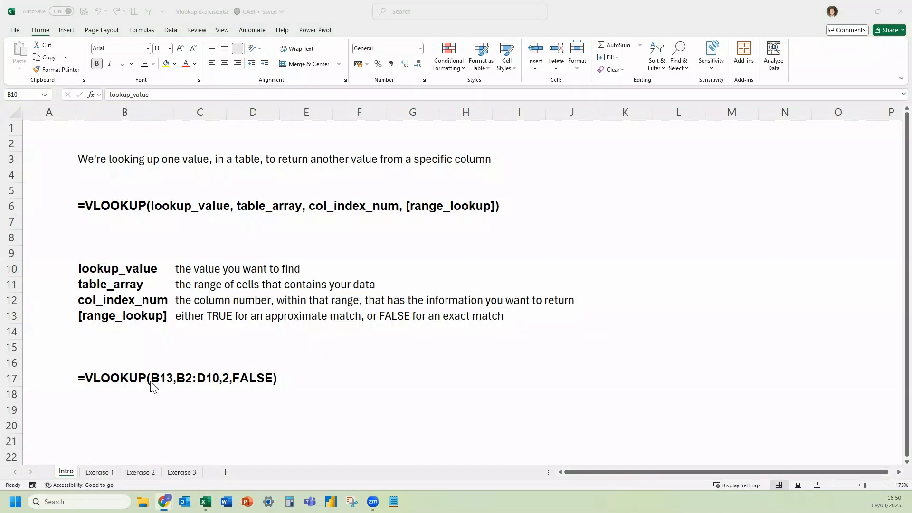
left_click(121, 374)
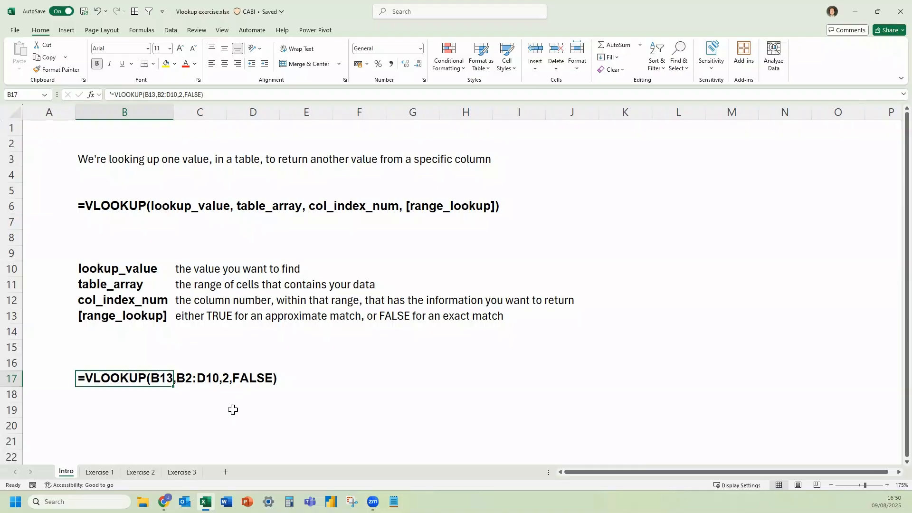
left_click(188, 380)
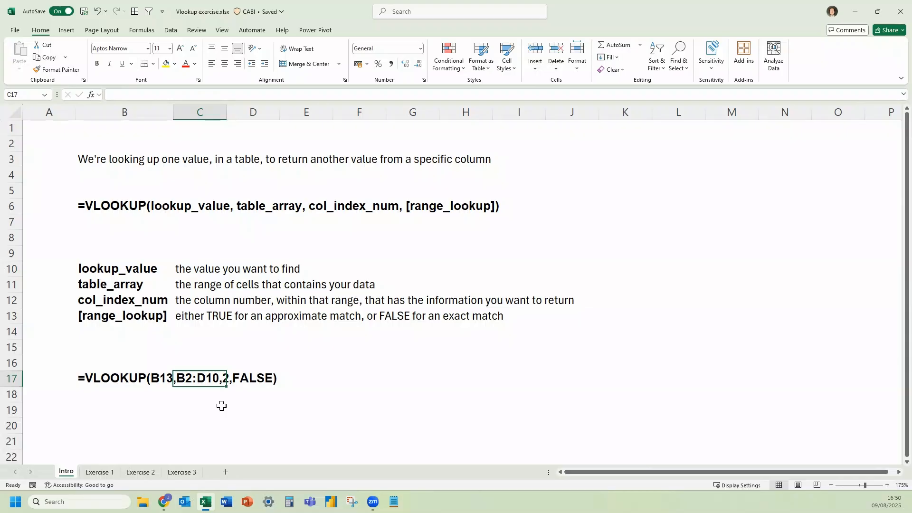
key("Right")
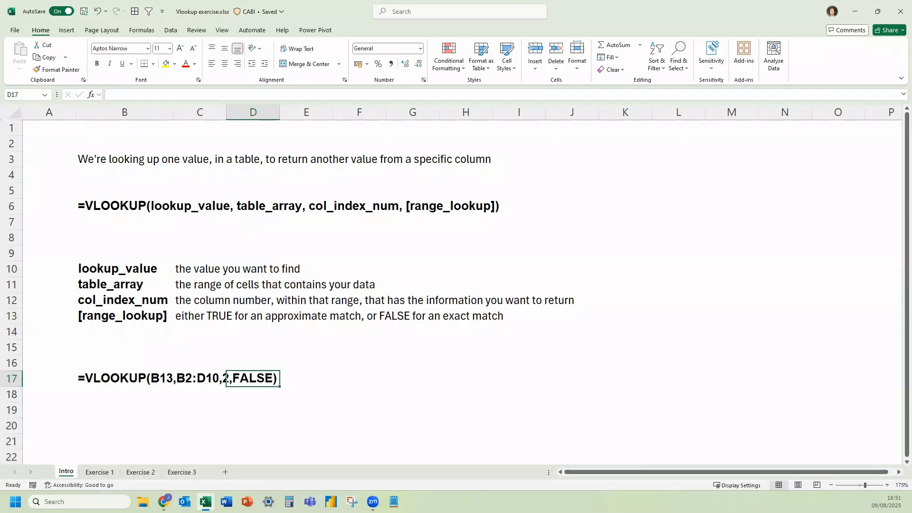
On the Exercise 1 sheet, examine the lookup cells B13 and C13 and the two table rows that share an employee name
left_click(90, 472)
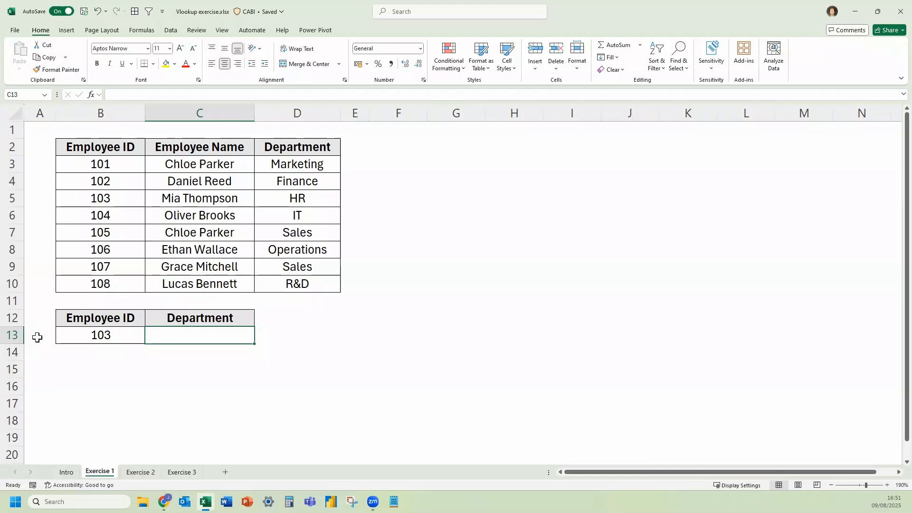
left_click(98, 335)
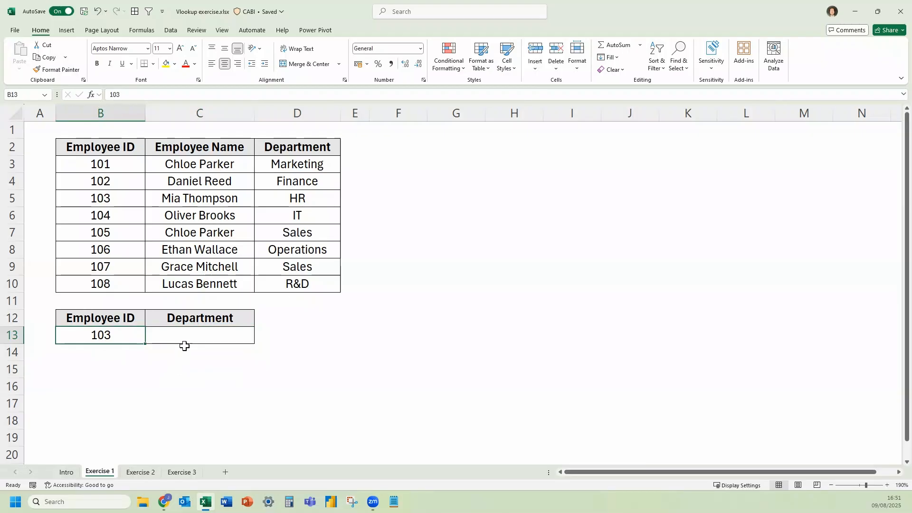
left_click(198, 343)
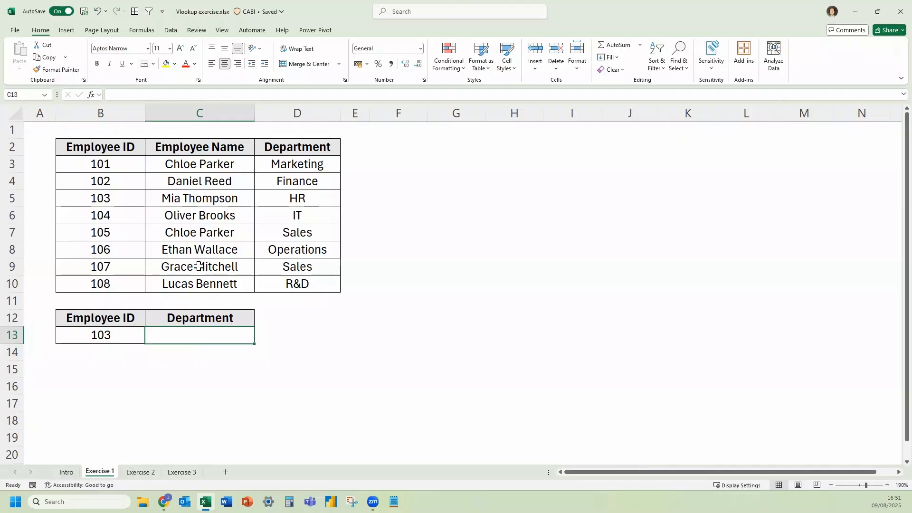
left_click_drag(237, 164, 257, 164)
left_click_drag(208, 230, 273, 232, "ctrl")
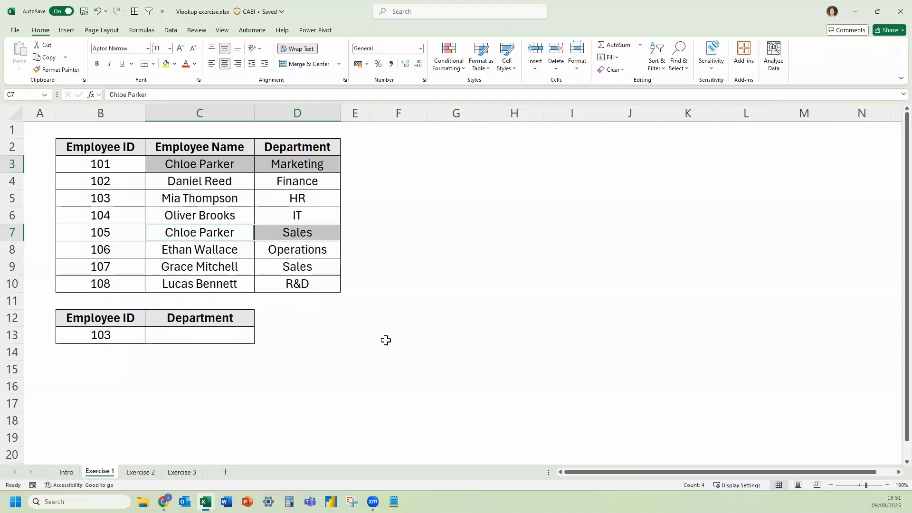
Enter =VLOOKUP(B13,B2:D10,3,FALSE) in C13 to return the department for the employee ID in B13
left_click(214, 336)
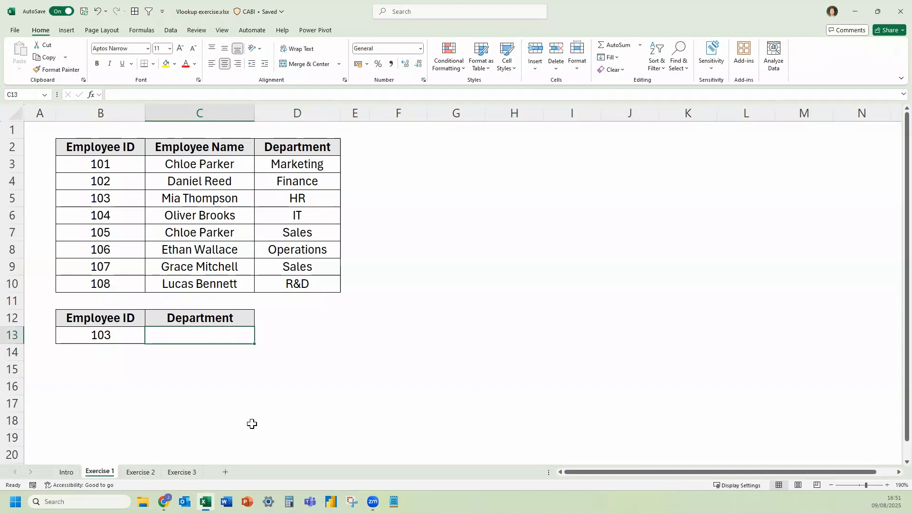
type("=vlo")
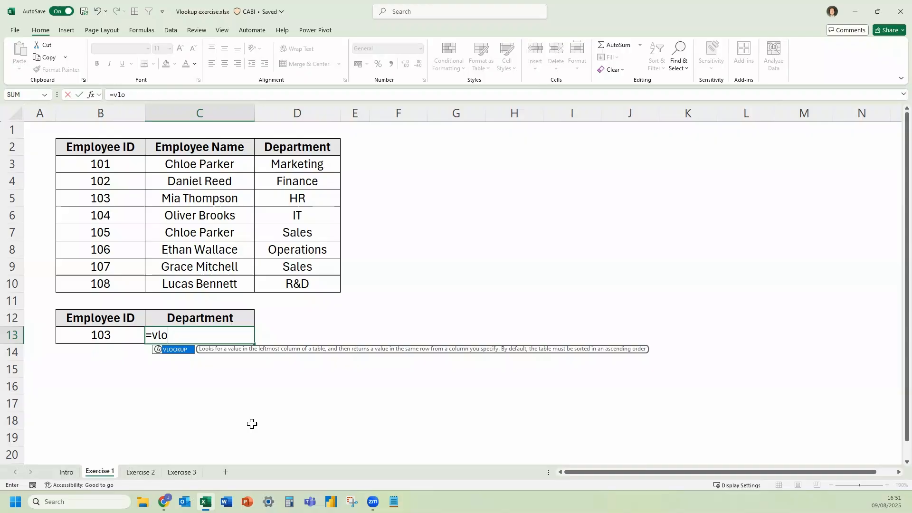
key("Tab")
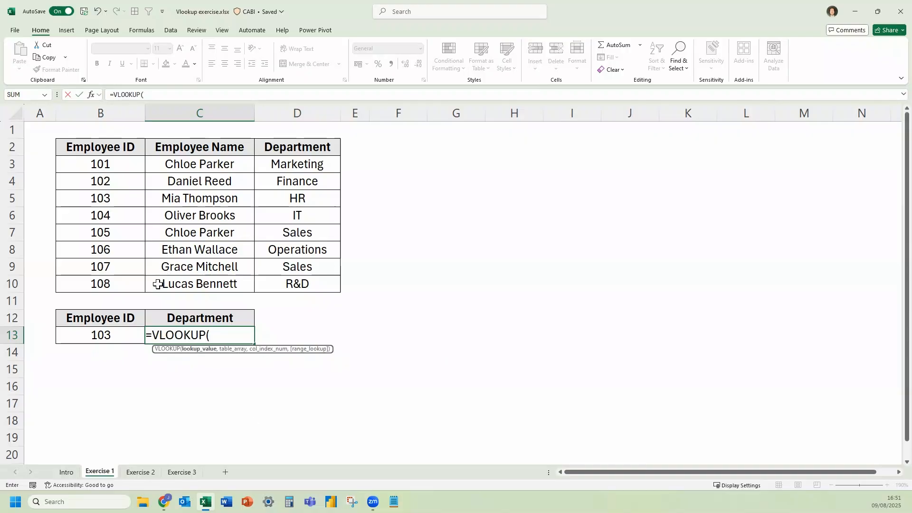
left_click(112, 337)
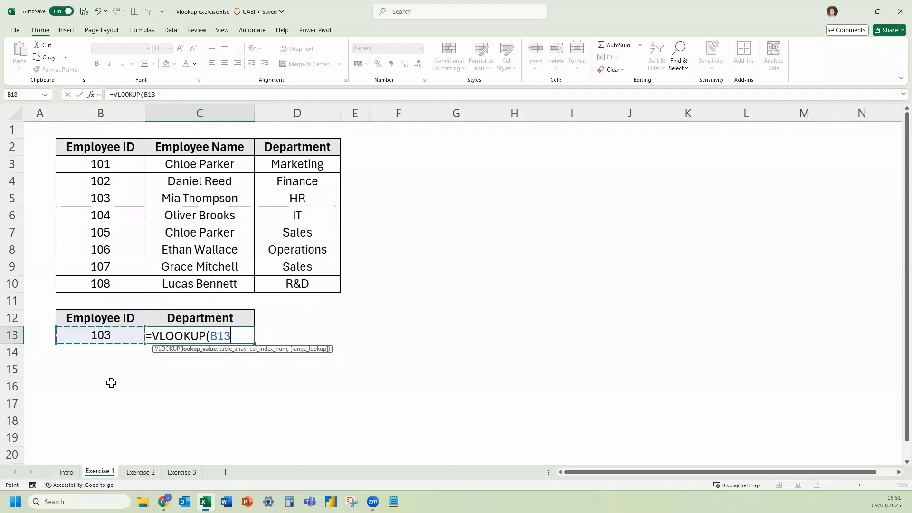
type(",")
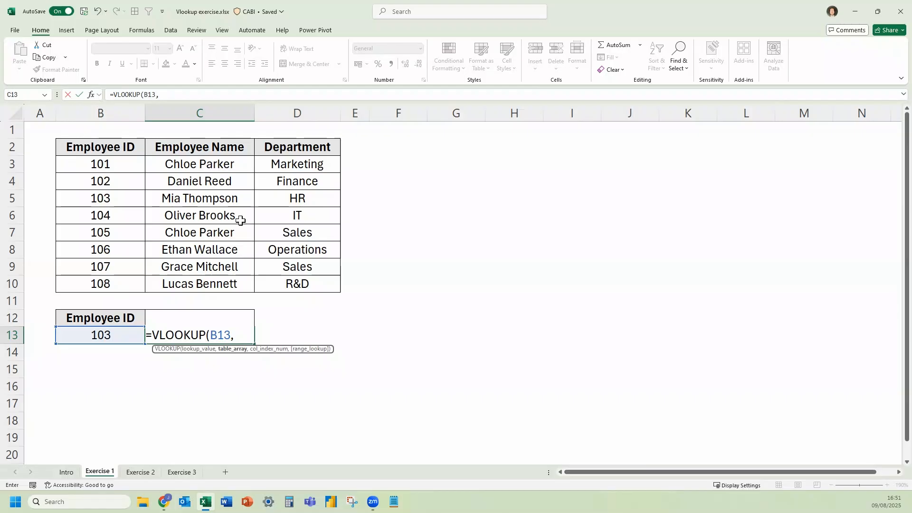
left_click_drag(76, 143, 293, 282)
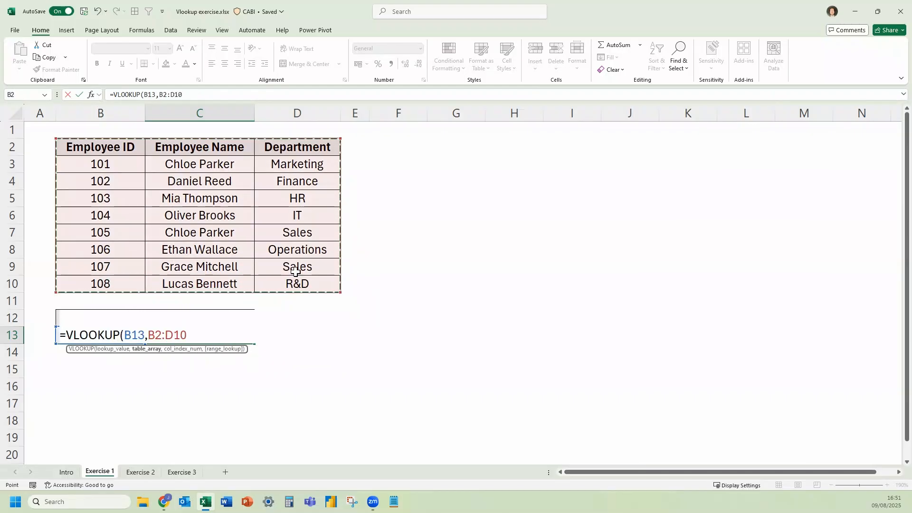
type(",")
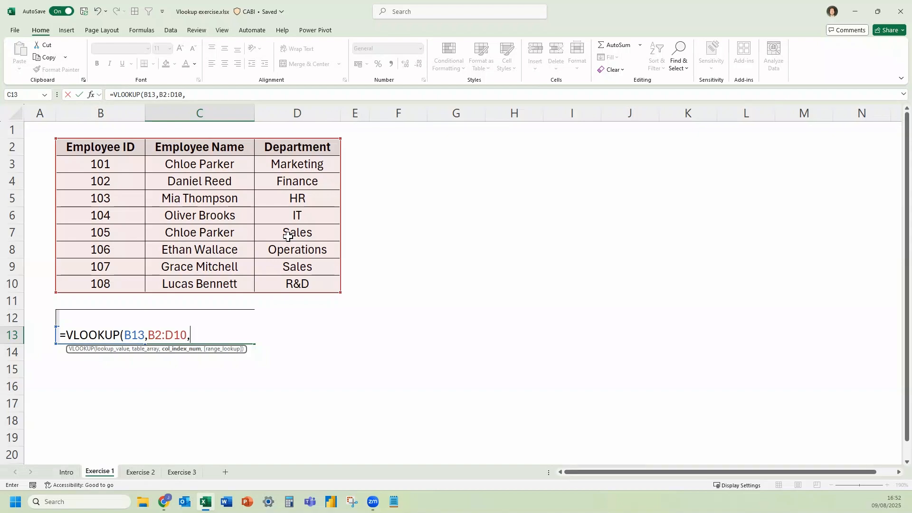
type("3,")
key("Down")
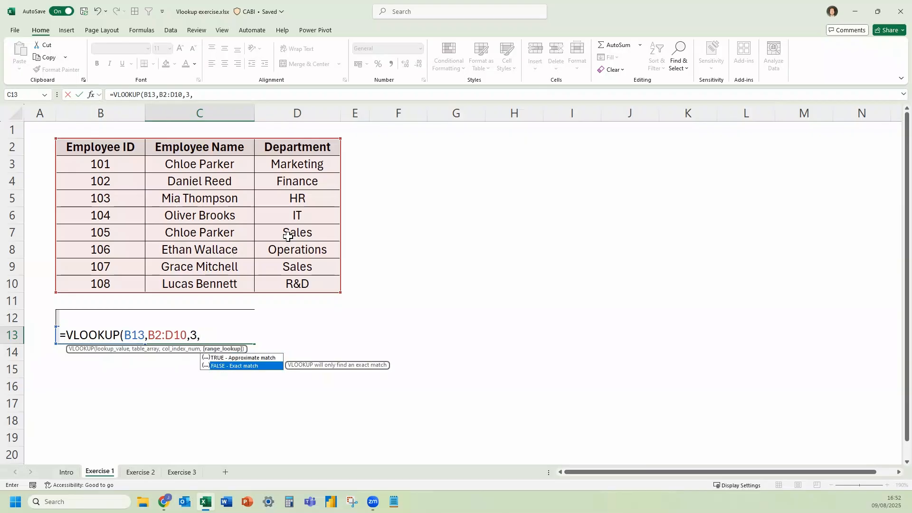
key("Tab")
type(")")
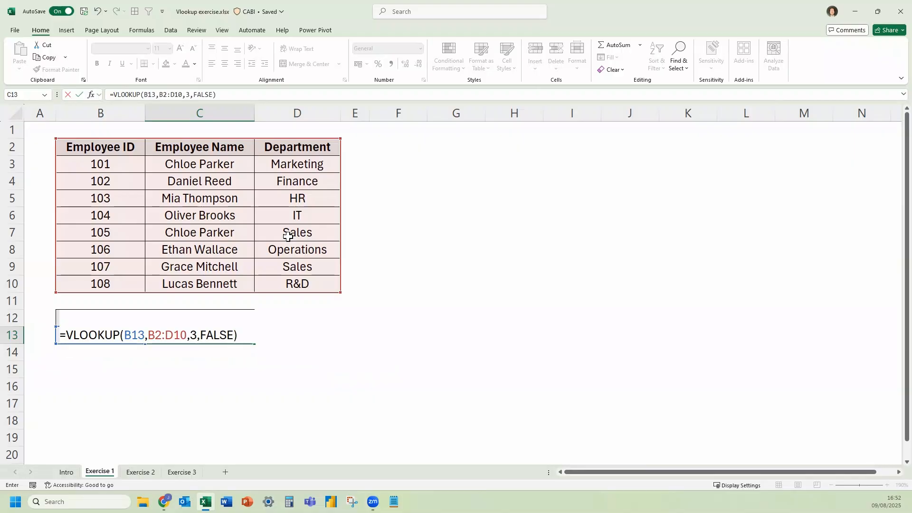
key("Return")
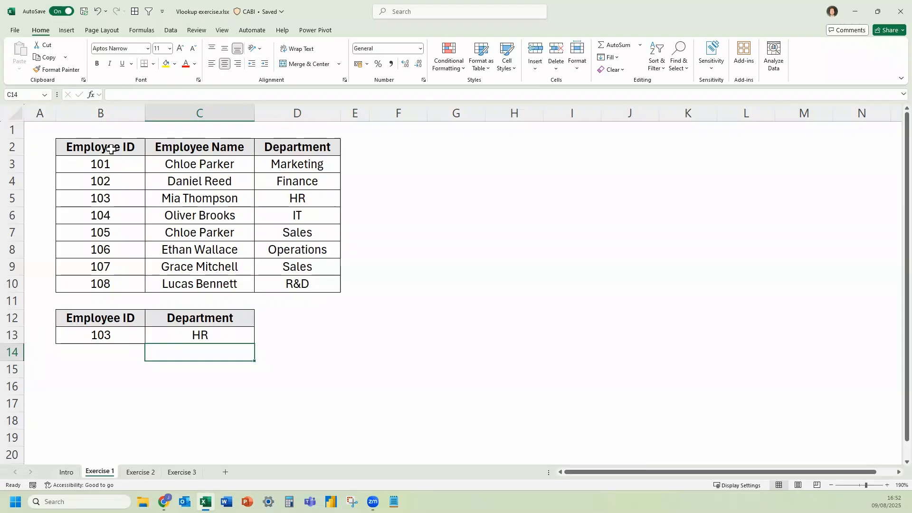
Set the lookup employee ID in B13 to the one listed in B8 and check the returned department against that row
left_click(266, 198)
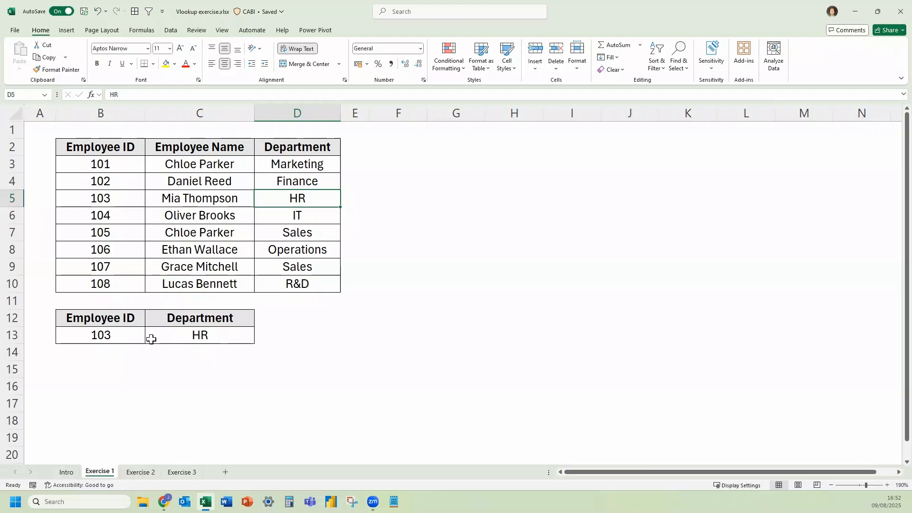
left_click(119, 338)
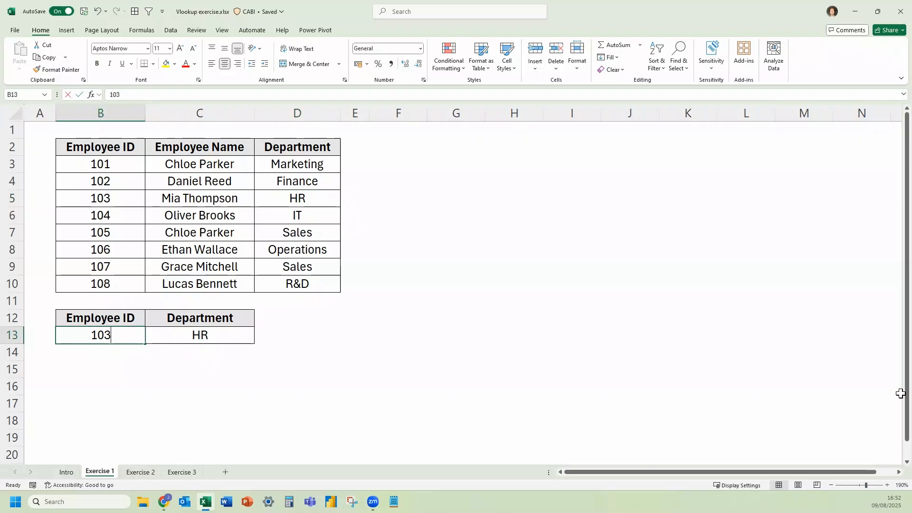
type("106")
key("Return")
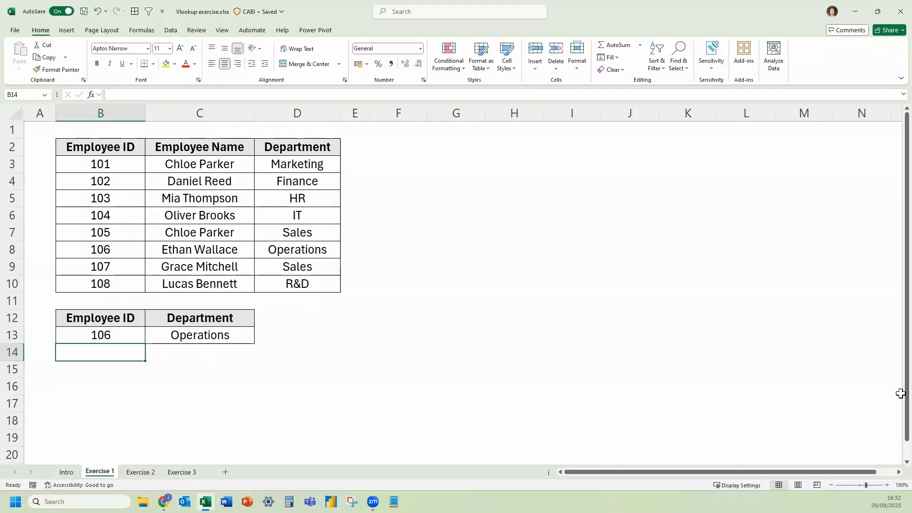
left_click_drag(135, 250, 274, 244)
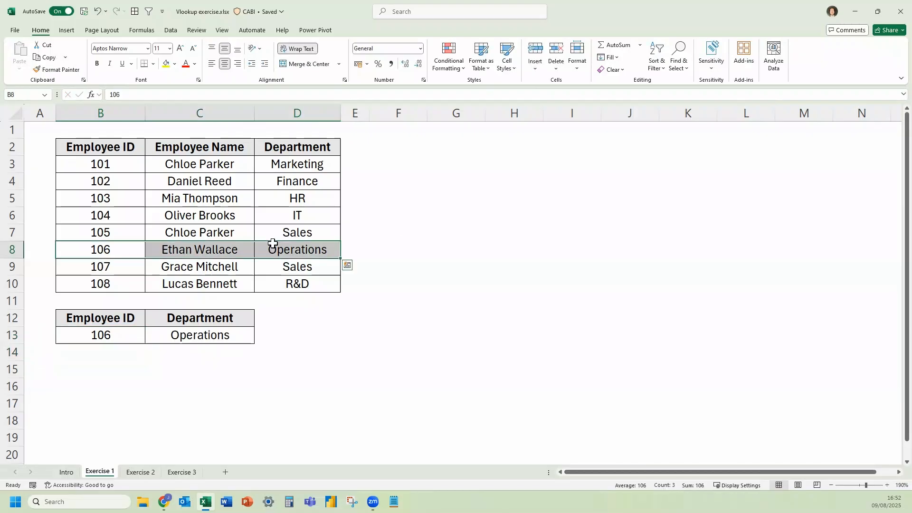
left_click(286, 246)
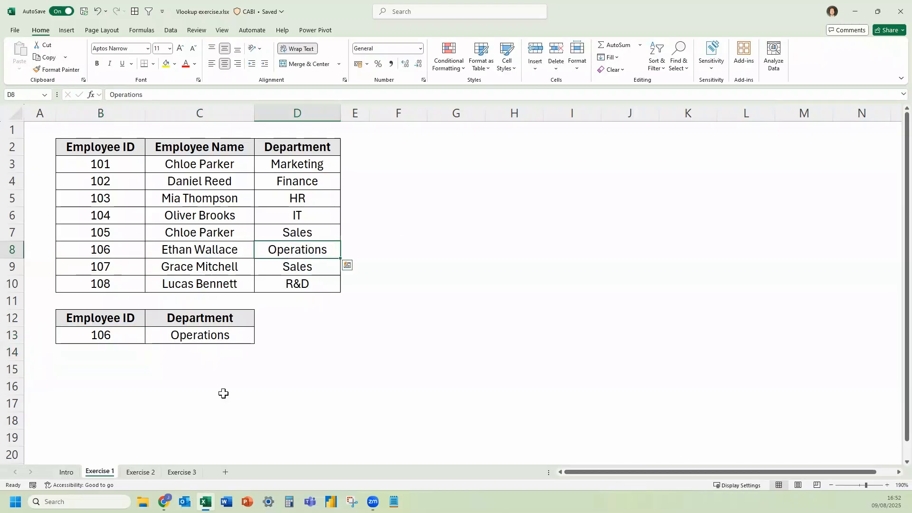
On the Exercise 2 sheet, start a VLOOKUP formula in D3 with B3 as the lookup value
left_click(142, 471)
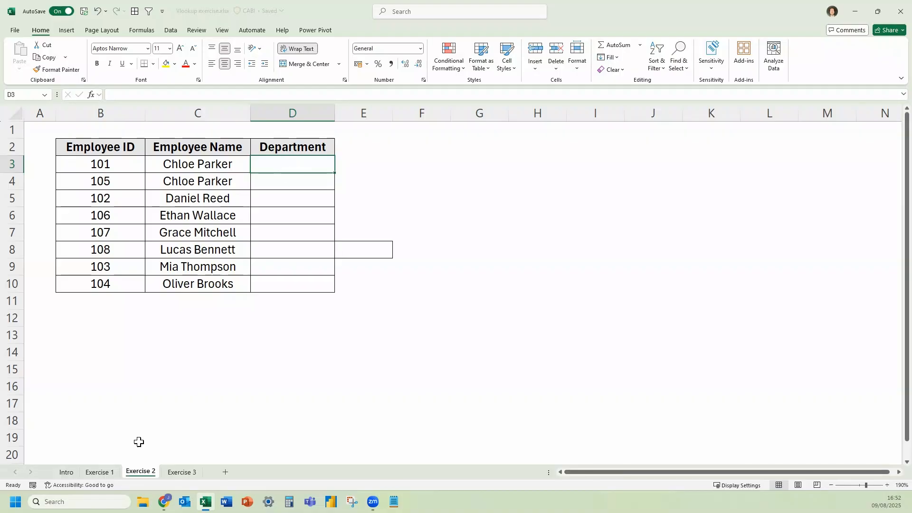
left_click(108, 473)
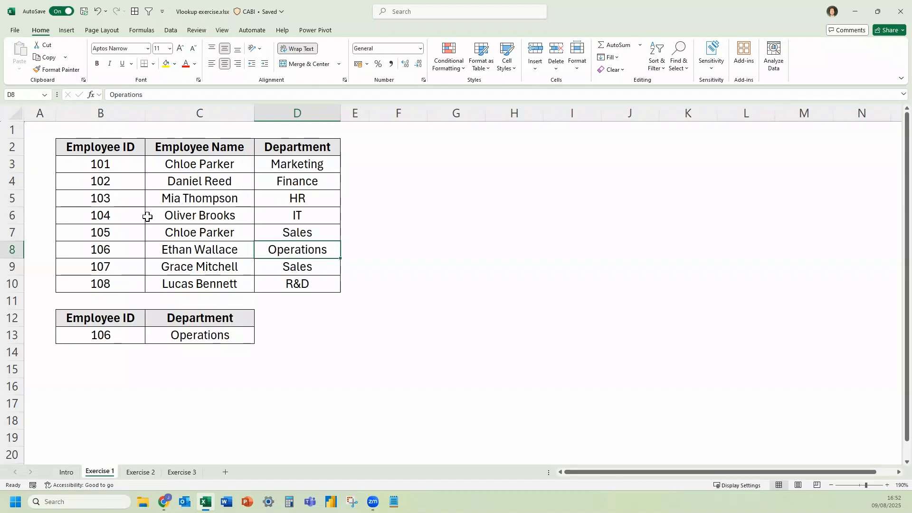
left_click(139, 473)
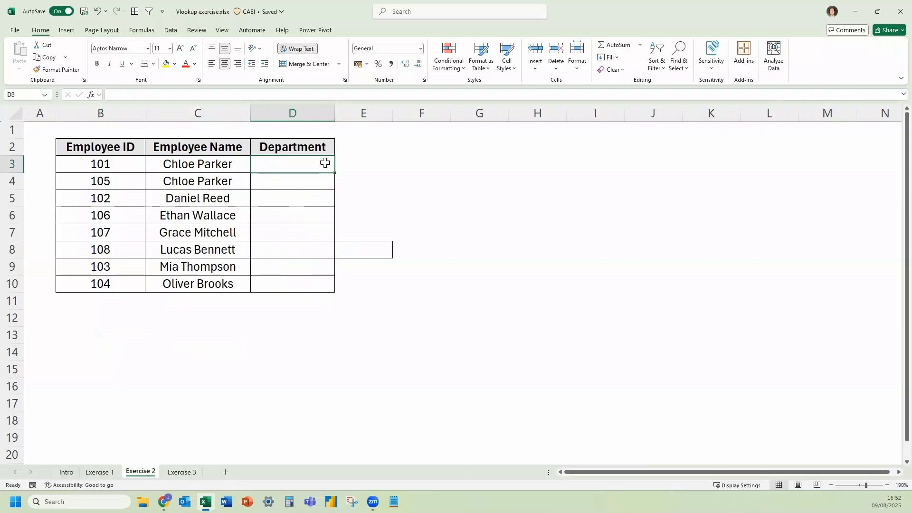
type("=vlo")
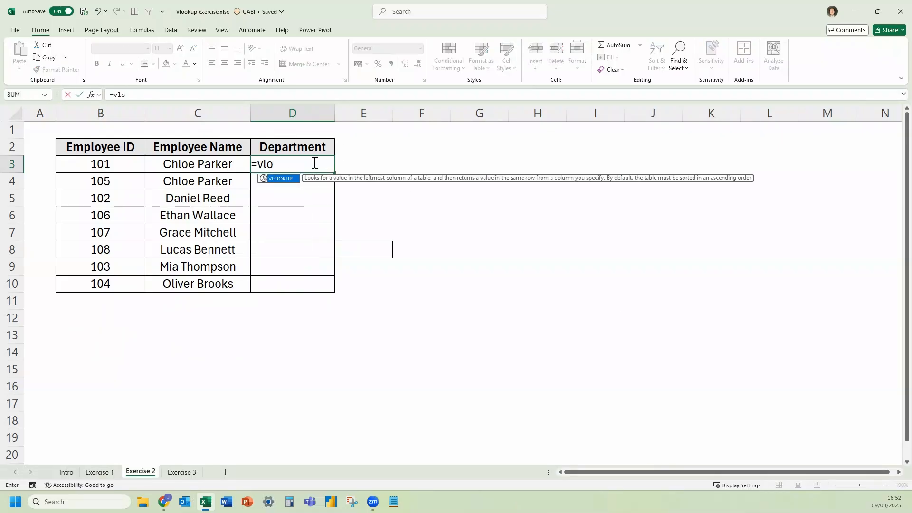
key("Tab")
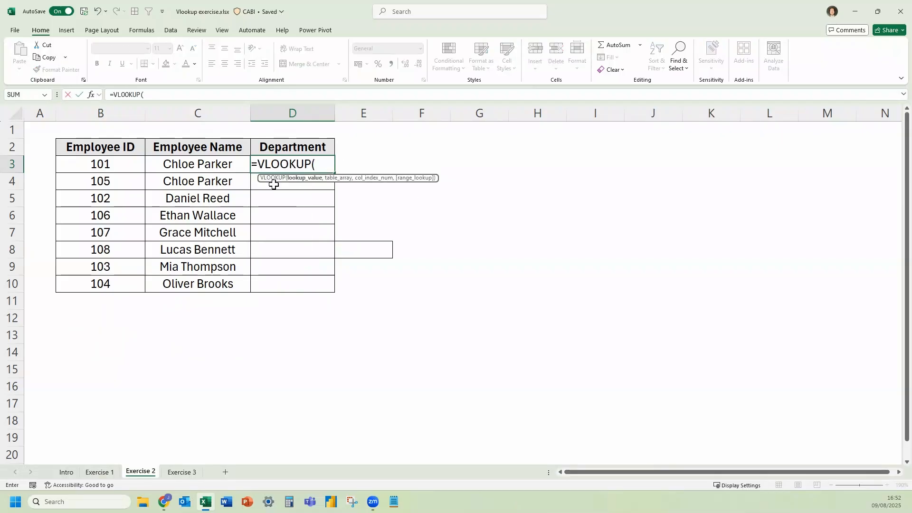
left_click(118, 167)
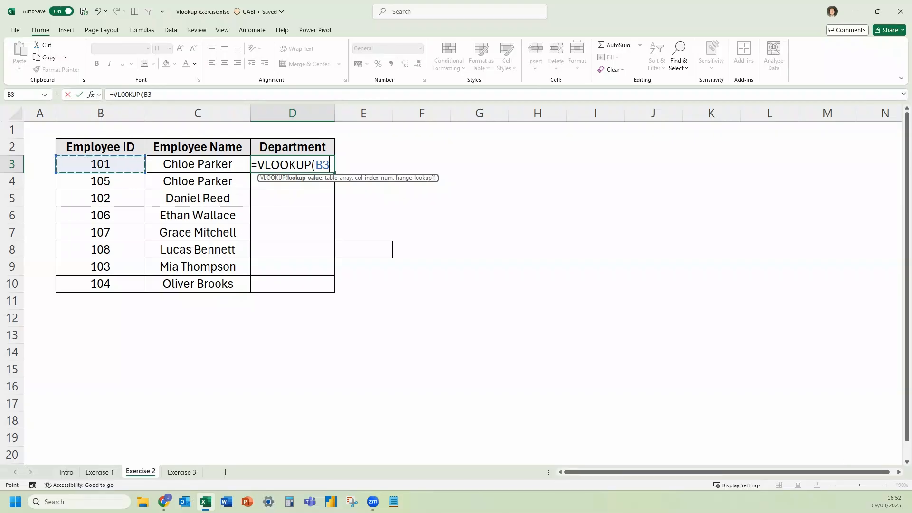
type(",")
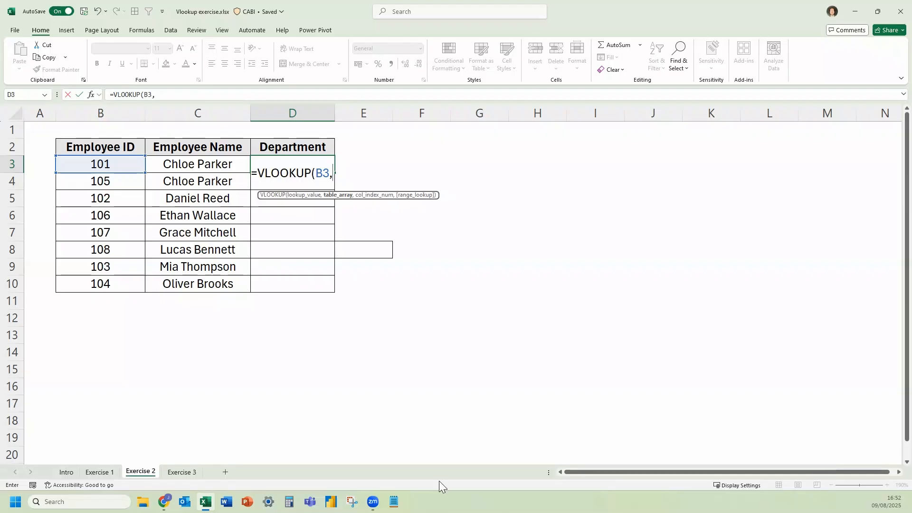
Complete the D3 formula with table array 'Exercise 1'!B2:D10, column 3 and FALSE, then check the department against the Exercise 1 table
left_click(100, 472)
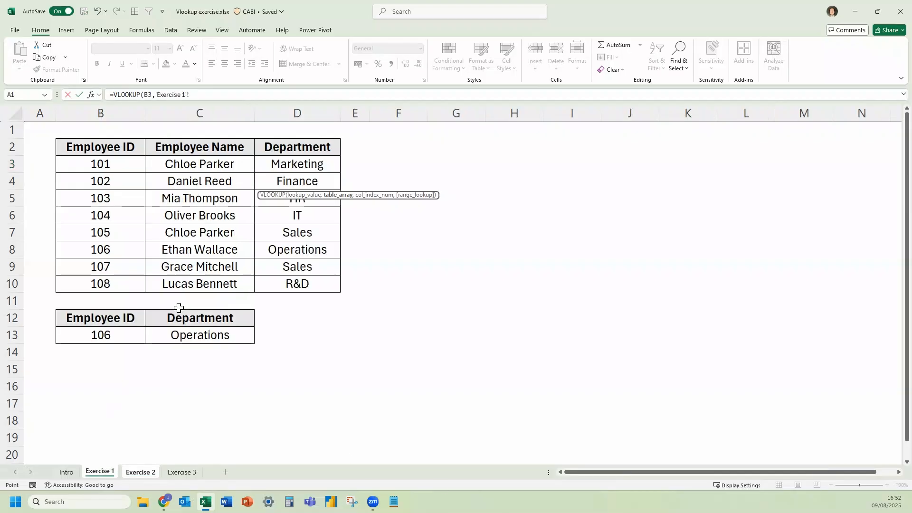
left_click_drag(119, 155, 313, 282)
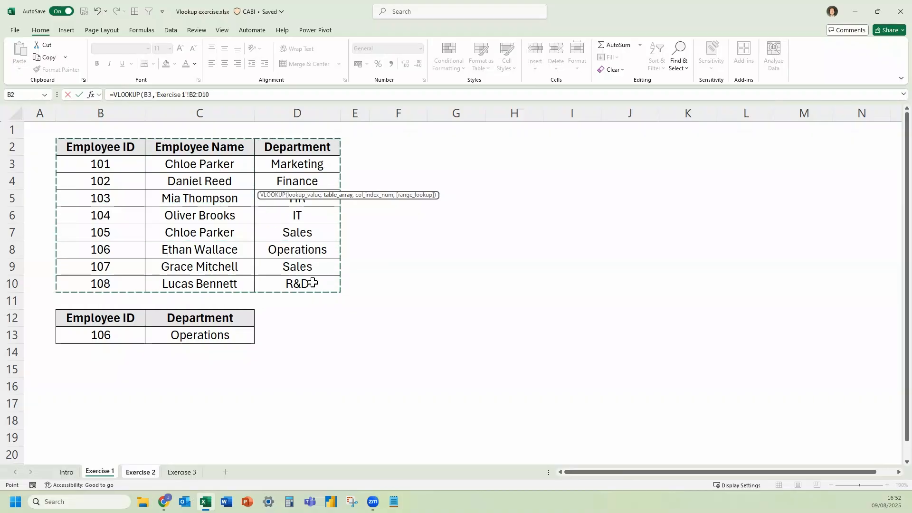
type(",3")
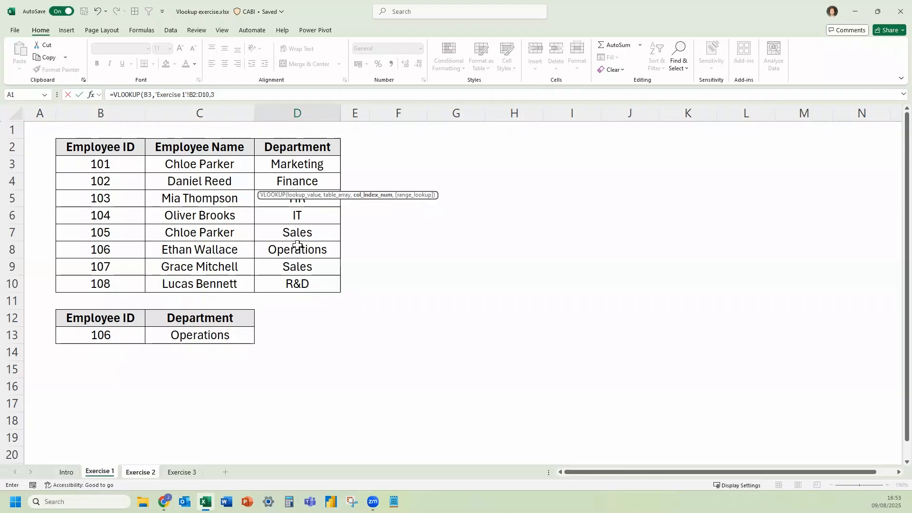
type(",")
key("Down")
key("Tab")
type(")")
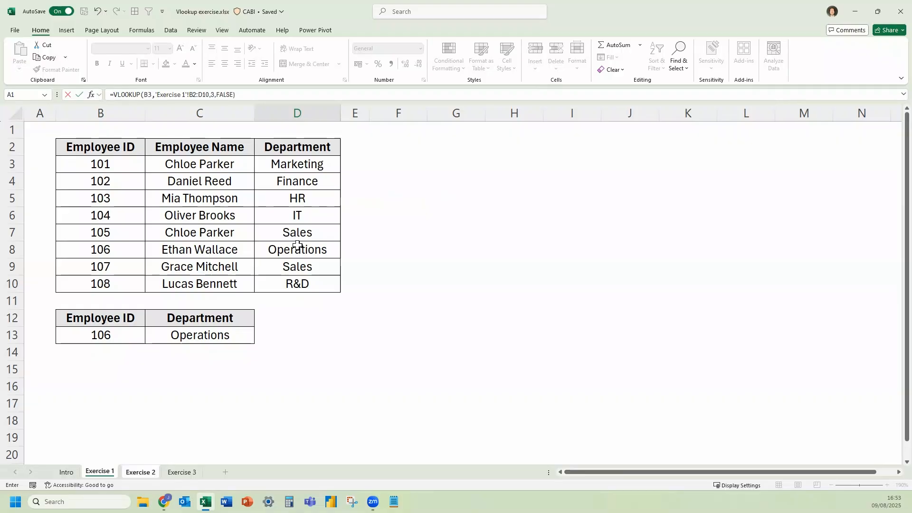
key("Return")
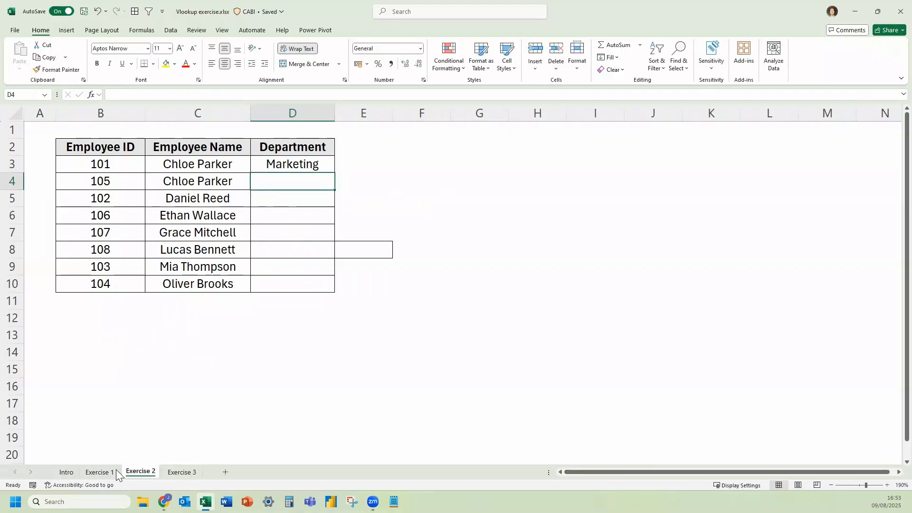
left_click(100, 472)
left_click(268, 167)
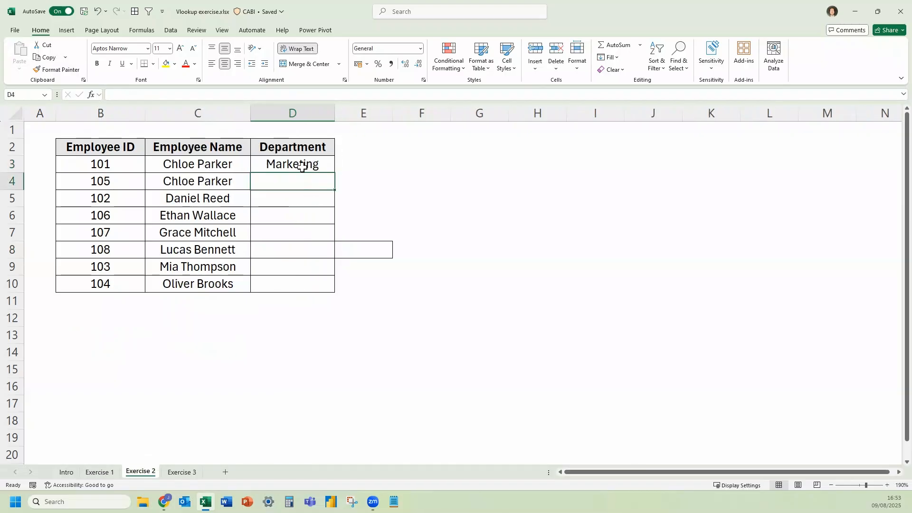
Fill the D3 formula, with its relative table range, down the Department column through D10
left_click(302, 166)
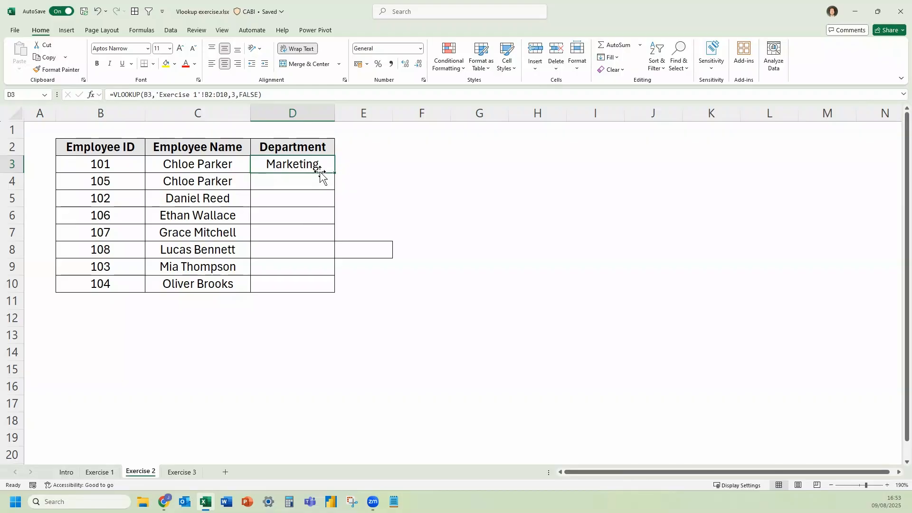
left_click_drag(331, 192, 306, 280)
left_click(405, 289)
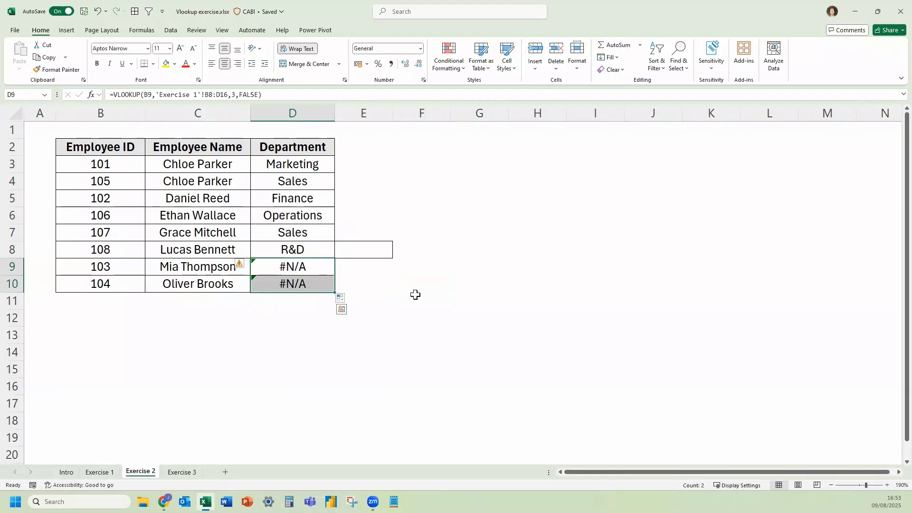
left_click(401, 287)
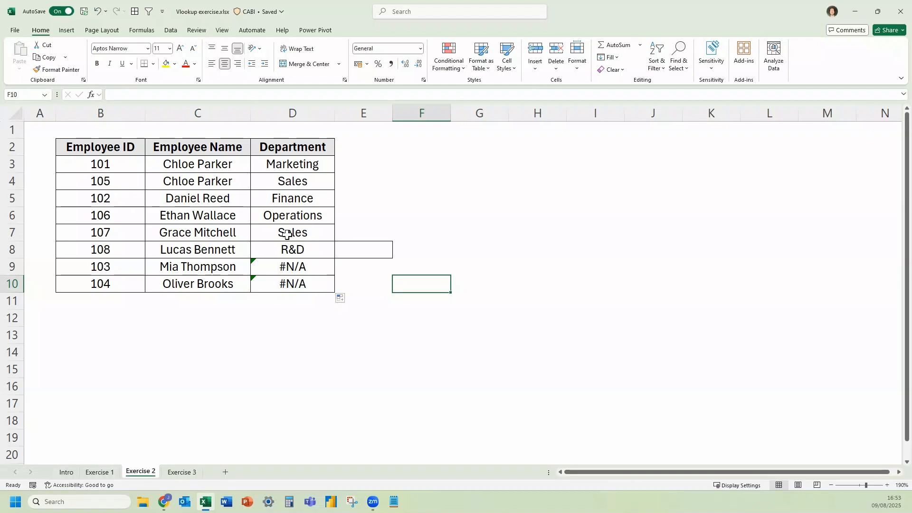
Compare the table range in the Department formulas from D3 to D8, row by row, with the table on the Exercise 1 sheet
left_click(291, 163)
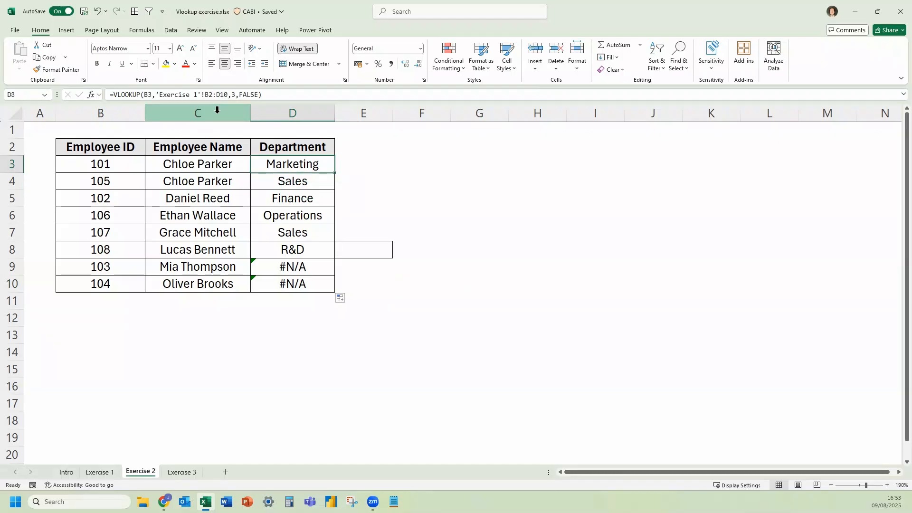
key("Down")
key("Down")
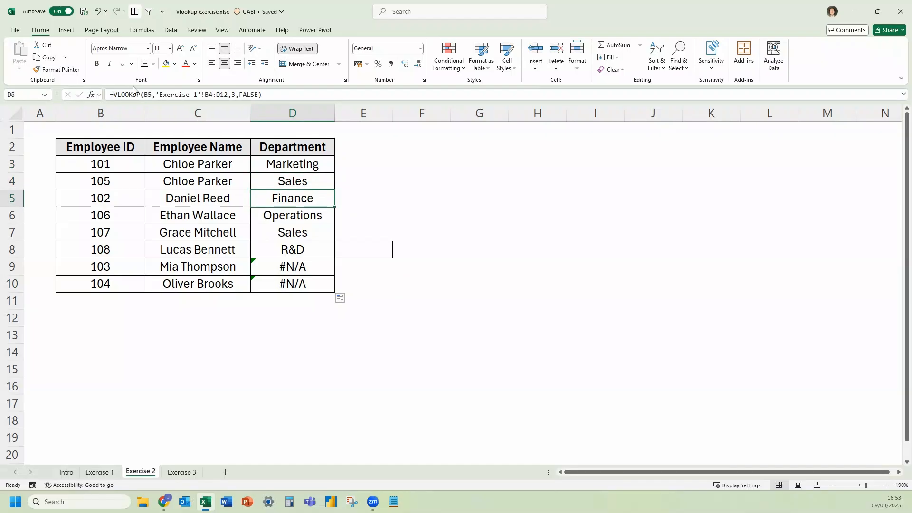
left_click(280, 163)
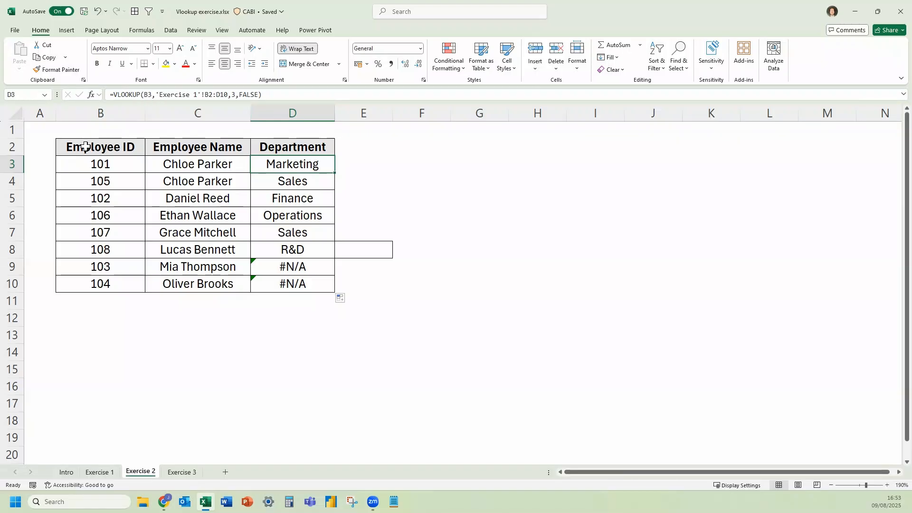
key("Down")
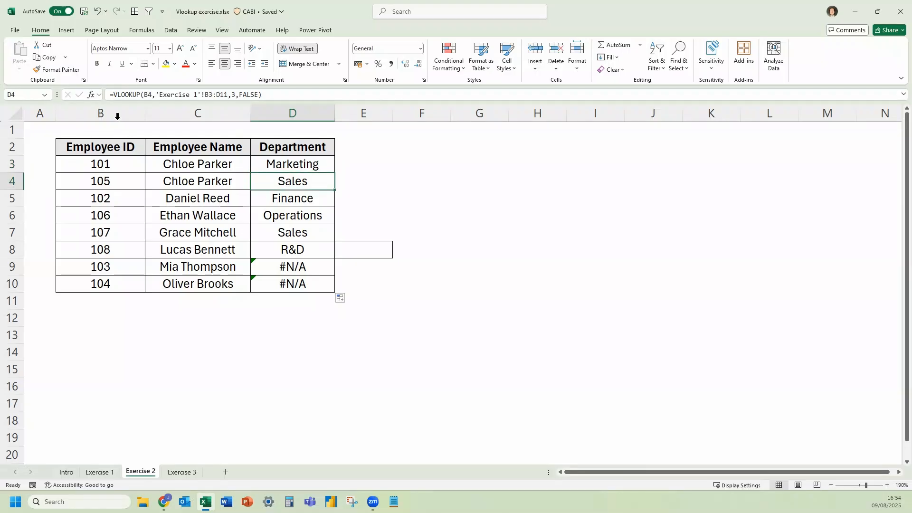
key("Down")
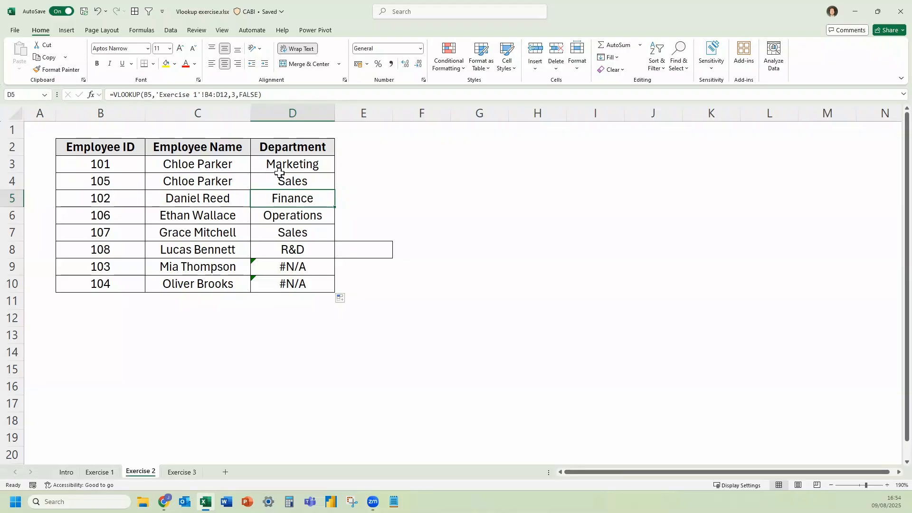
key("Up")
key("Up")
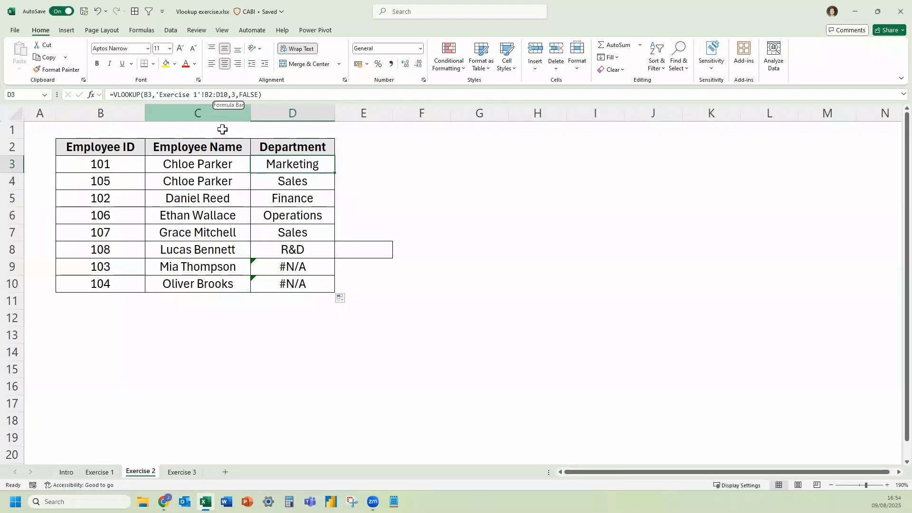
key("Down")
key("Down")
key("Down")
key("Down")
key("Down")
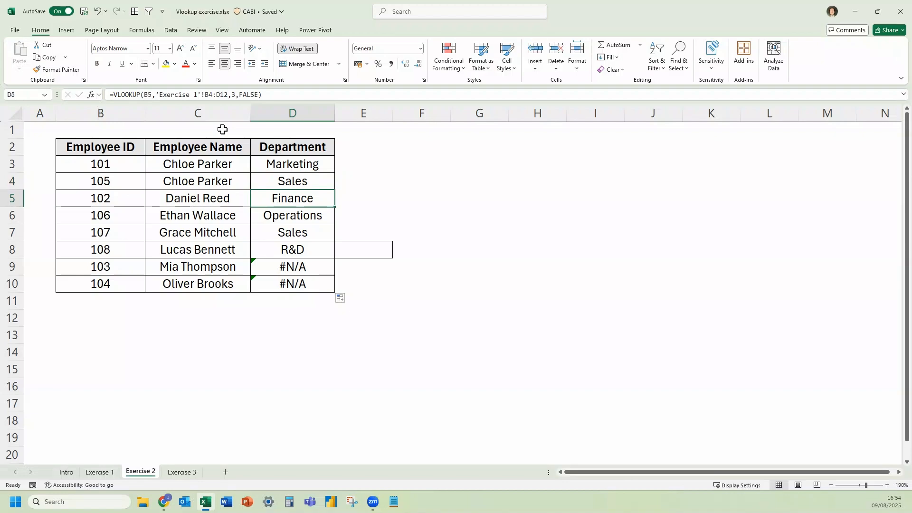
left_click(106, 473)
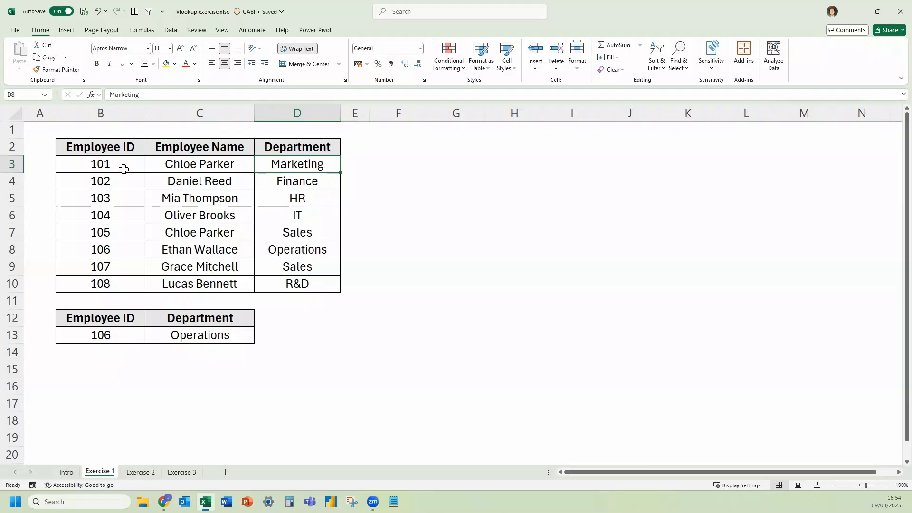
left_click(143, 472)
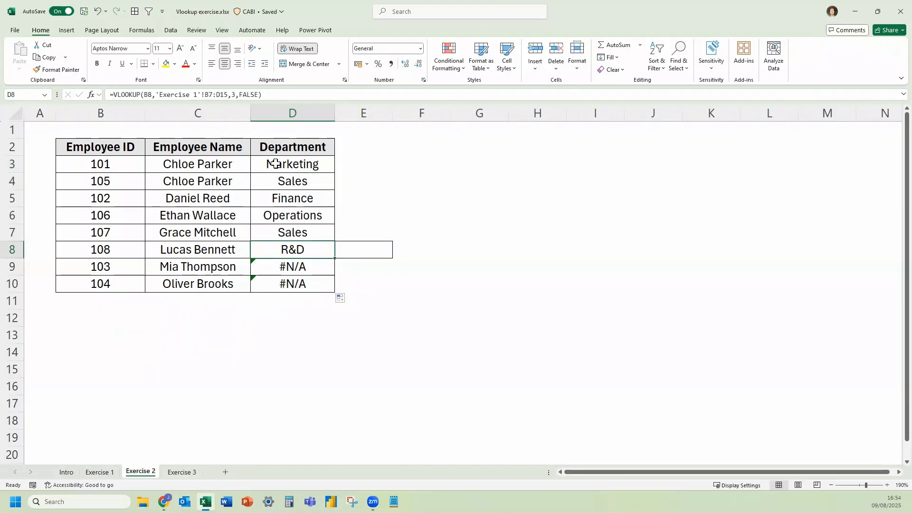
Make the table array in the D3 formula absolute, as 'Exercise 1'!$B$2:$D$10
left_click(276, 164)
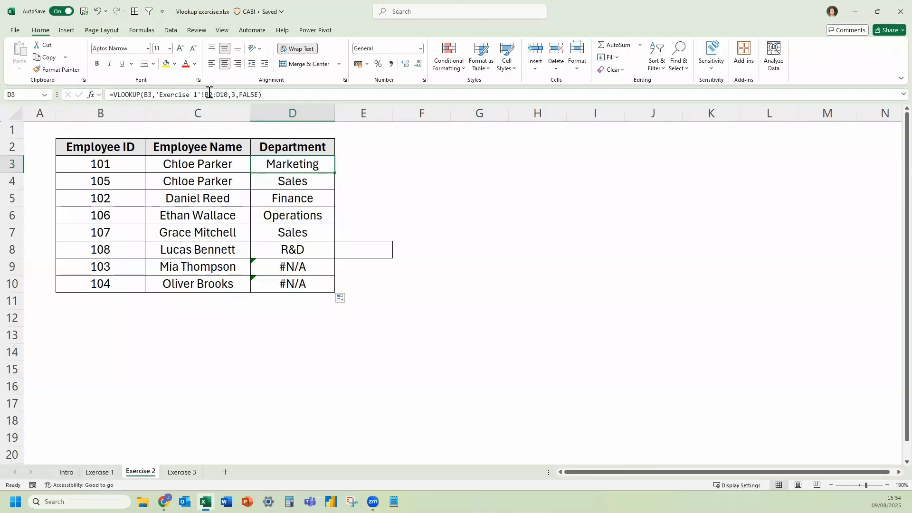
double_click(287, 167)
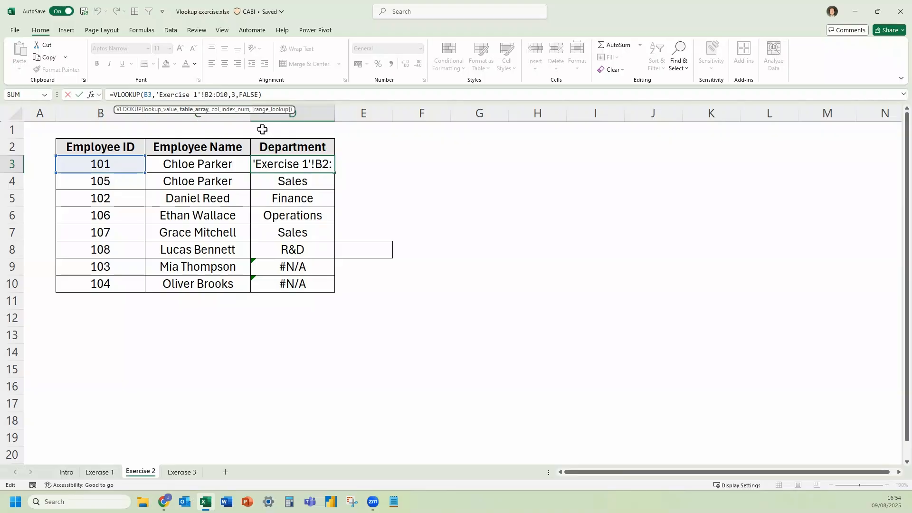
type("$")
key("Right")
type("$")
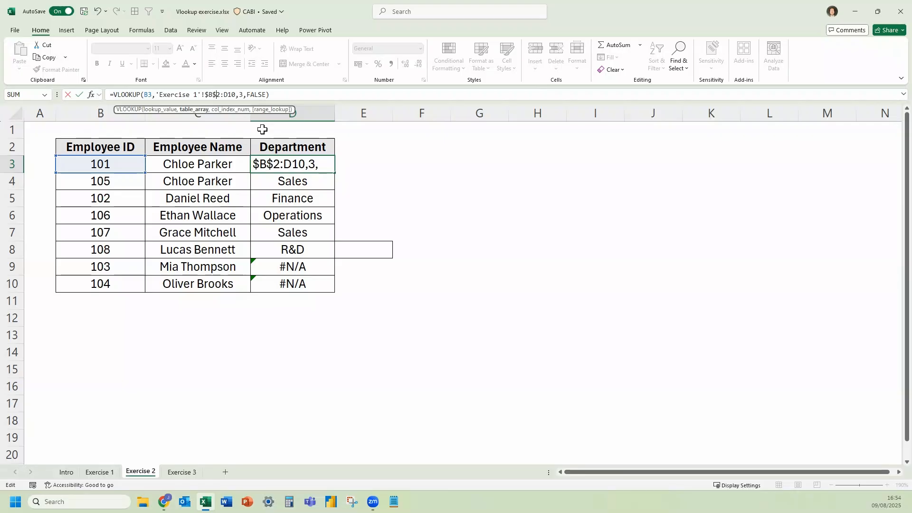
key("Right")
key("Right")
type("$B")
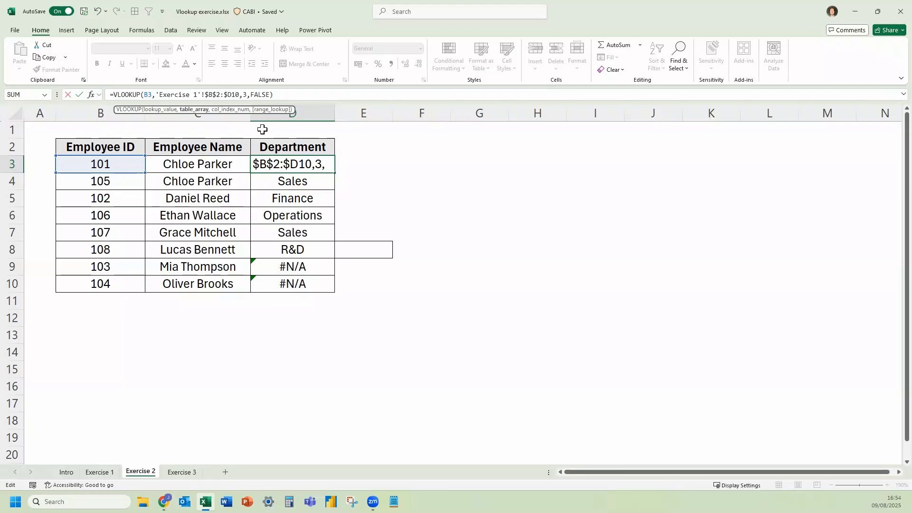
type("$")
key("Return")
Fill the D3 formula with the absolute range down through D10 and check the copied formula in D6
left_click(321, 162)
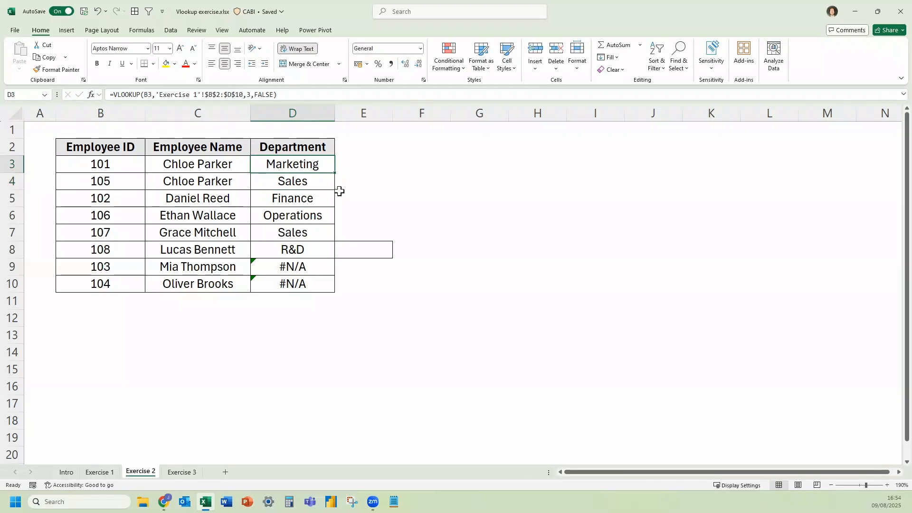
left_click_drag(335, 174, 325, 285)
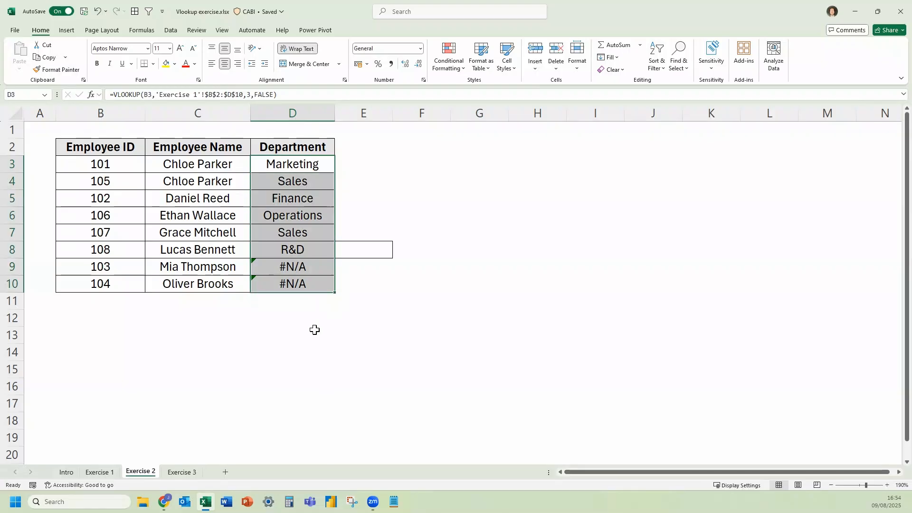
left_click(313, 217)
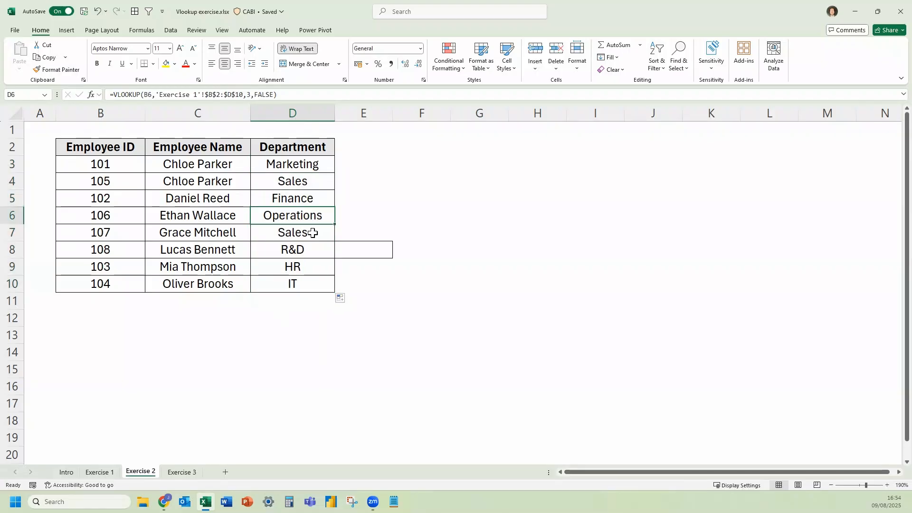
Open the Exercise 3 sheet and select the employee ID to look up in B13
key("alt+Tab")
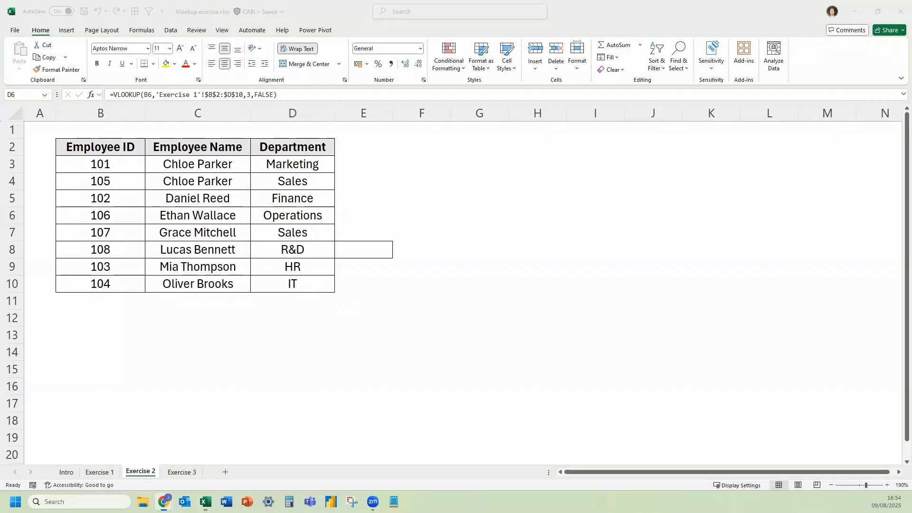
left_click(181, 472)
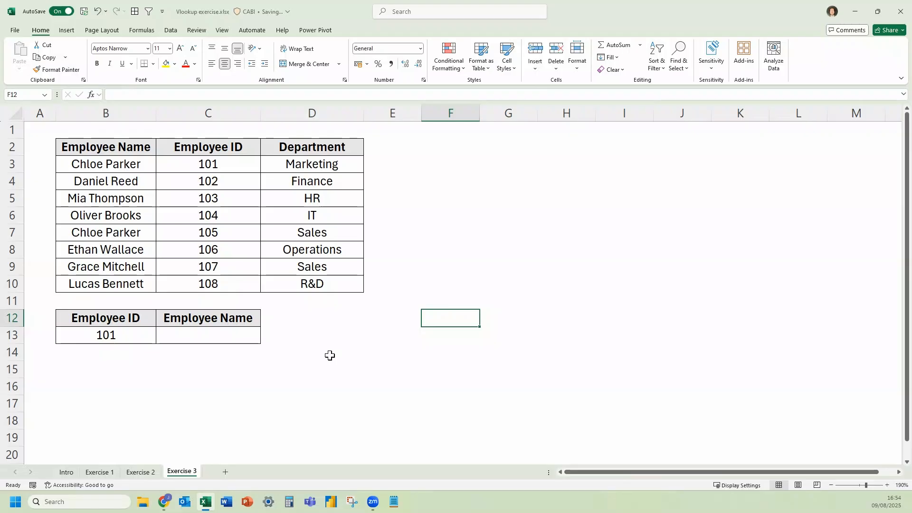
left_click(123, 322)
left_click(124, 338)
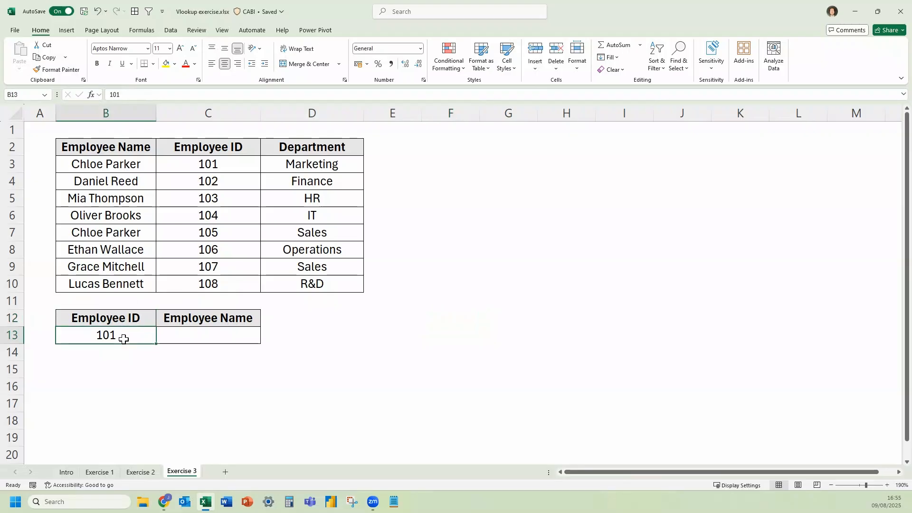
Try to return the employee name in C13 with =VLOOKUP(B13,B2:D10,1,FALSE), while the names column precedes the ID column
left_click(193, 337)
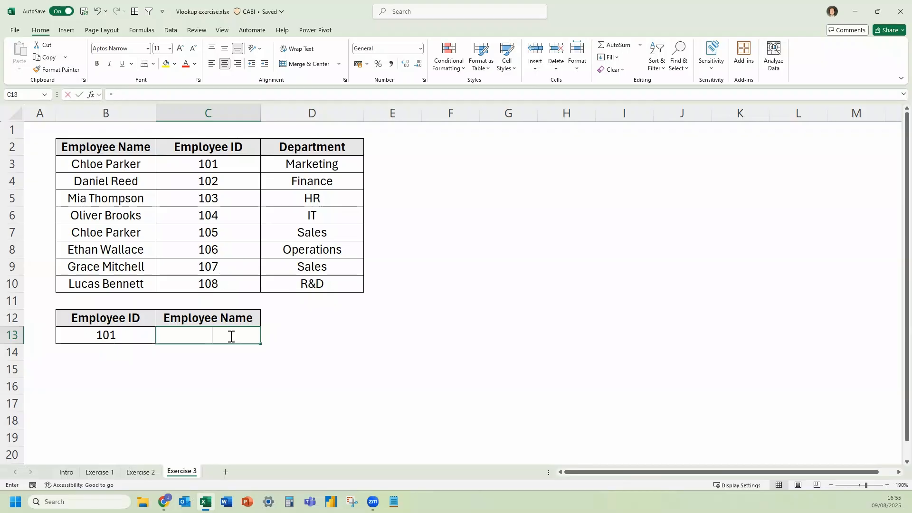
type("vlo")
key("Tab")
left_click(89, 336)
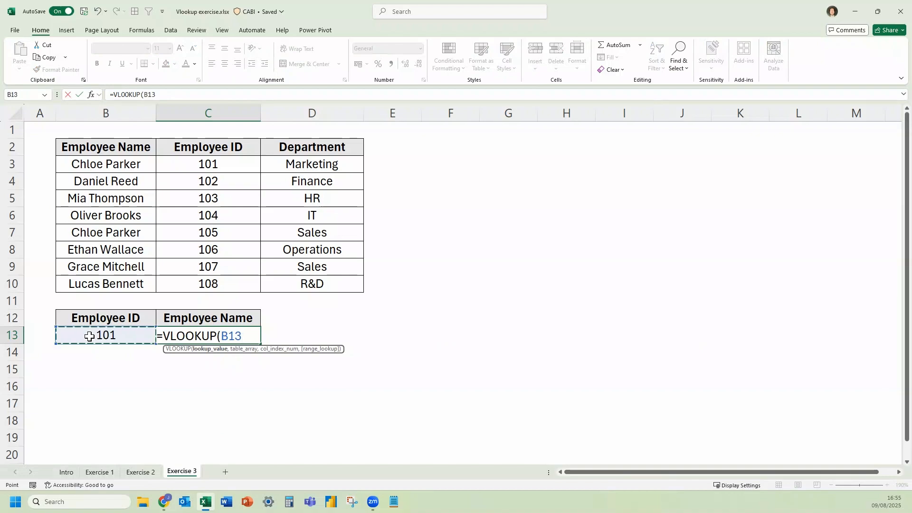
type(",")
left_click_drag(128, 147, 322, 289)
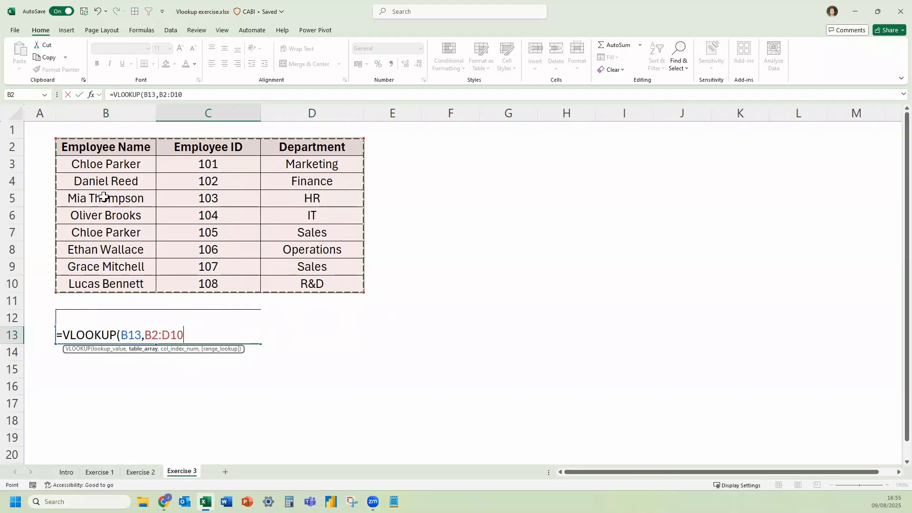
type(",1,")
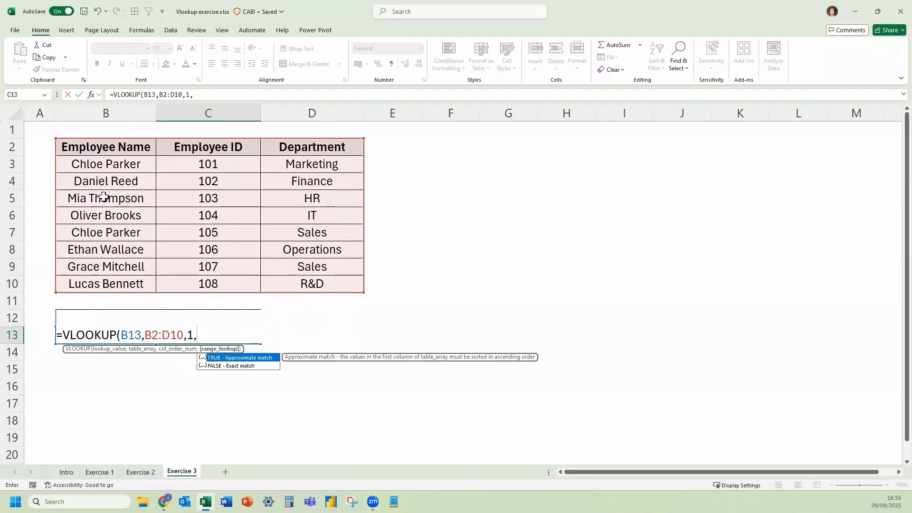
type("FALSE)")
key("Return")
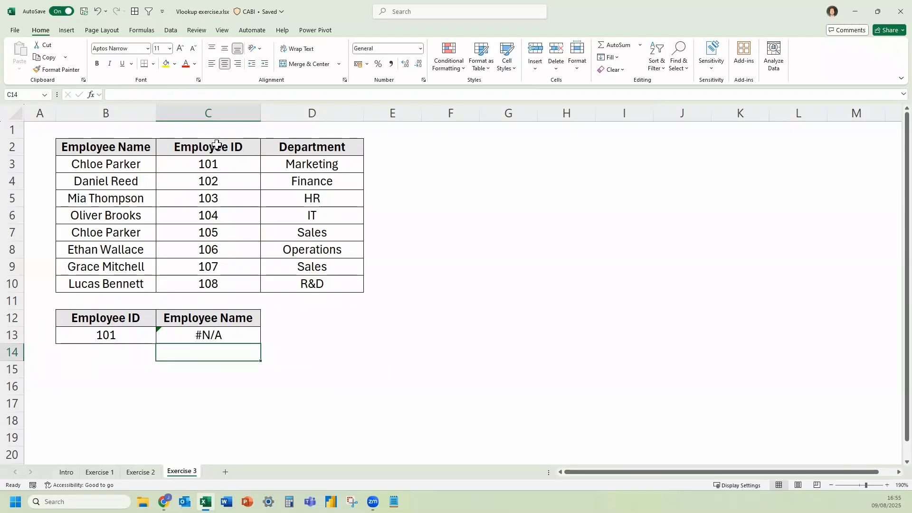
Move the Employee ID column, C2:C10, ahead of the Employee Name column so that the IDs come first in the table
left_click_drag(217, 144, 204, 283)
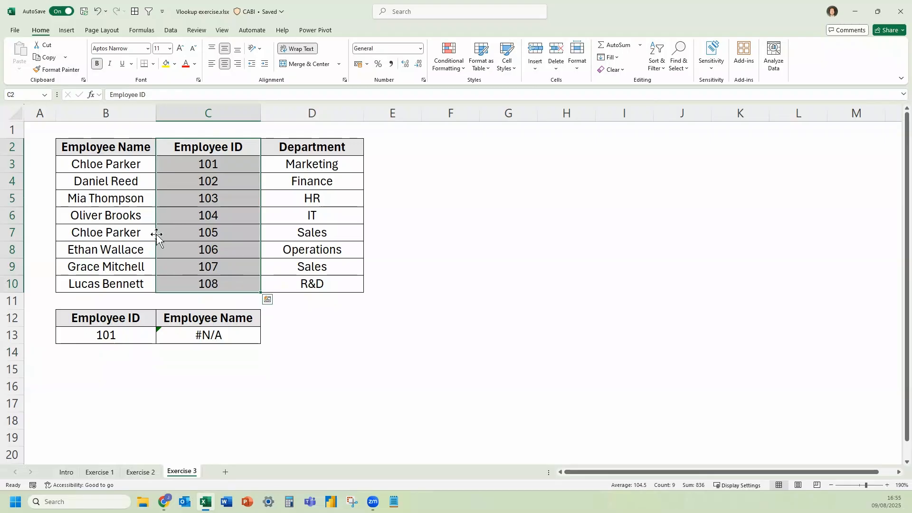
left_click_drag(157, 234, 57, 236)
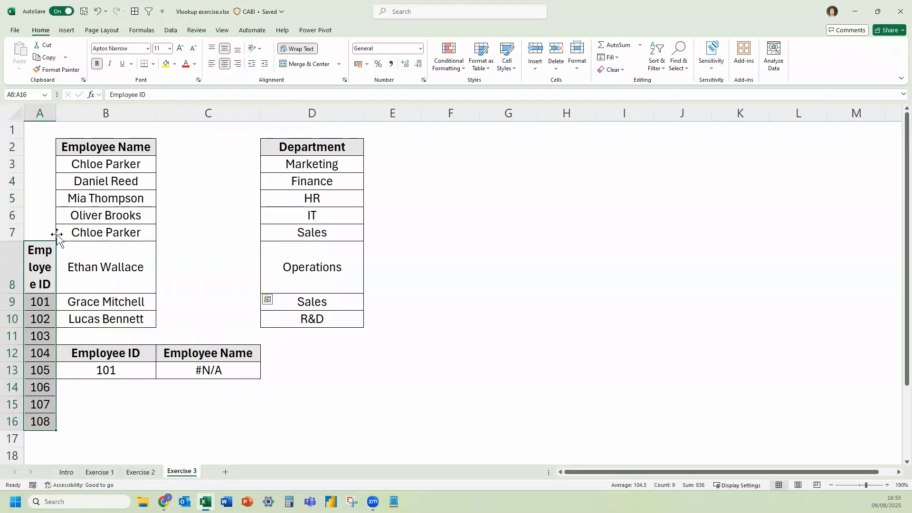
key("ctrl+z")
left_click_drag(157, 216, 59, 212)
Replace the formula in C13 with =VLOOKUP(B13,B2:D10,2,FALSE) to return the employee name for the ID in B13
left_click(194, 334)
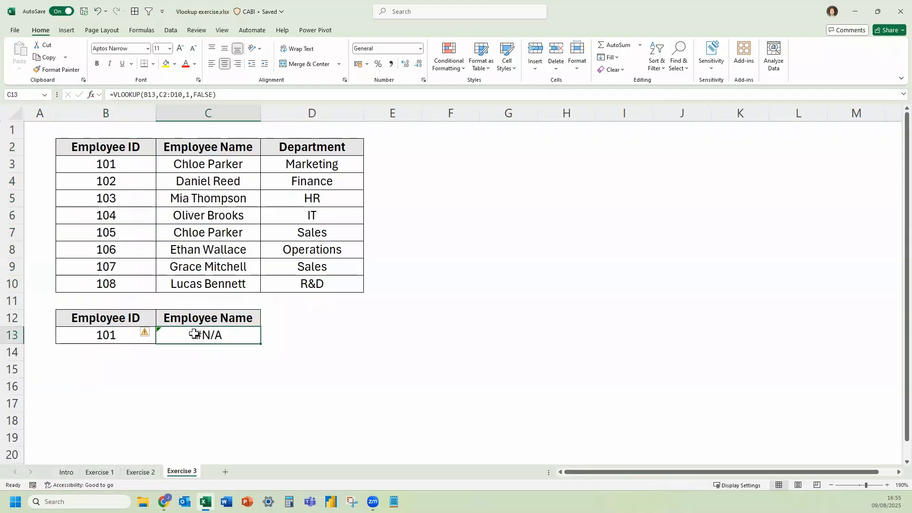
type("=vl")
key("Tab")
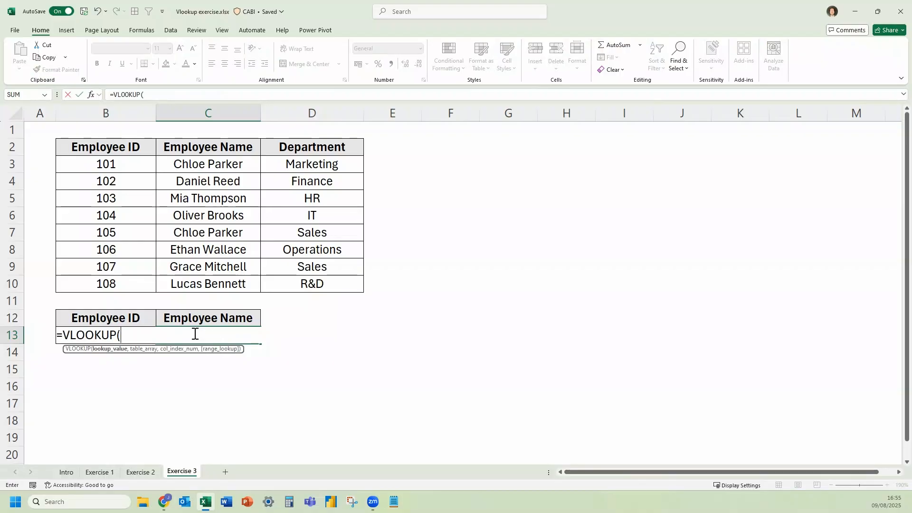
key("Left")
type(",")
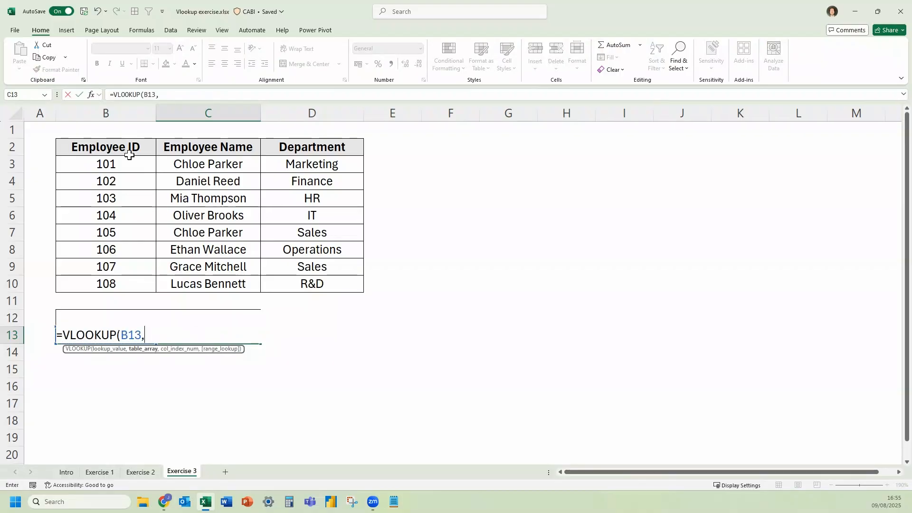
left_click_drag(123, 142, 295, 283)
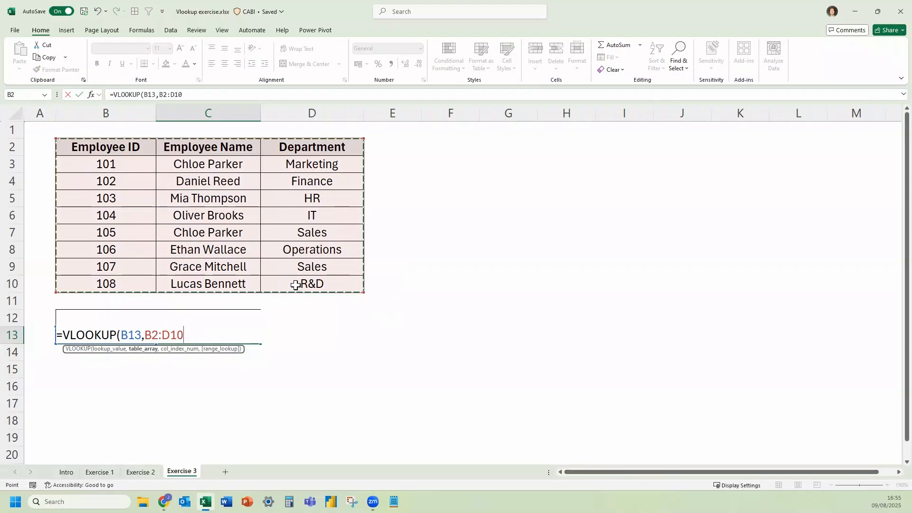
type(",2,FALSE")
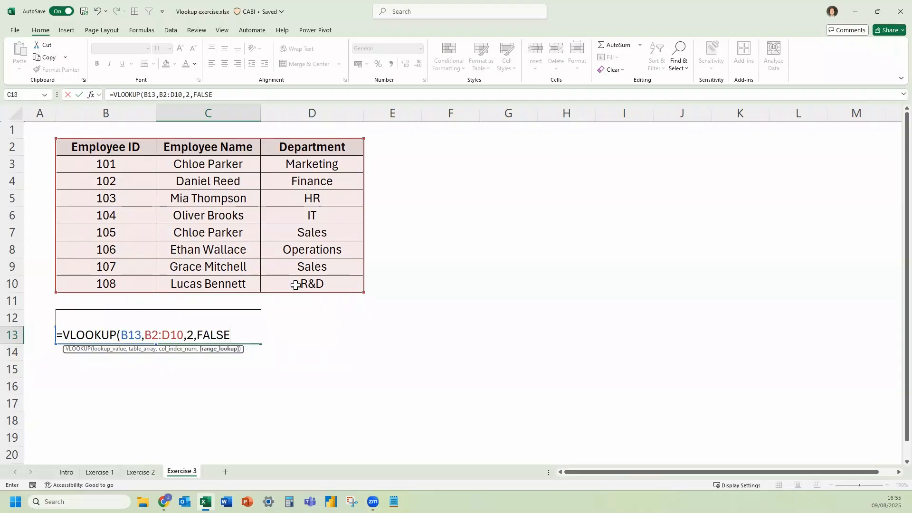
type(")")
key("Return")
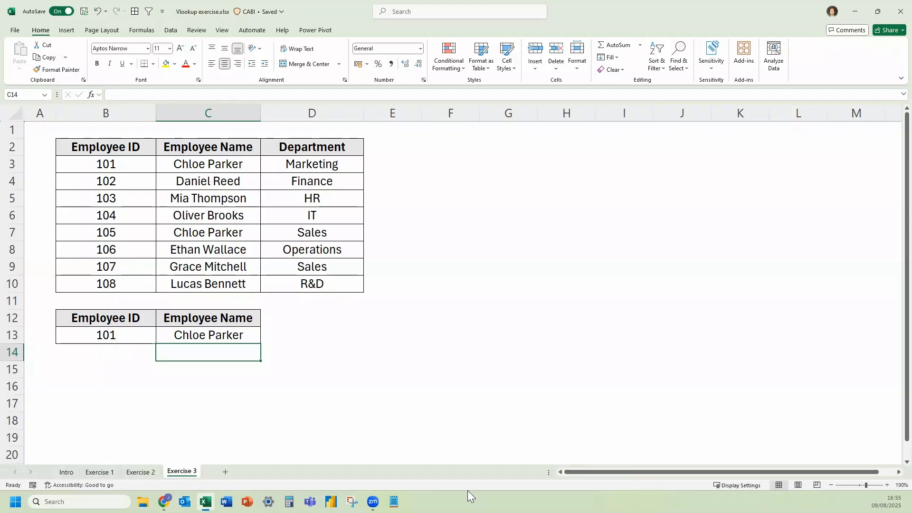